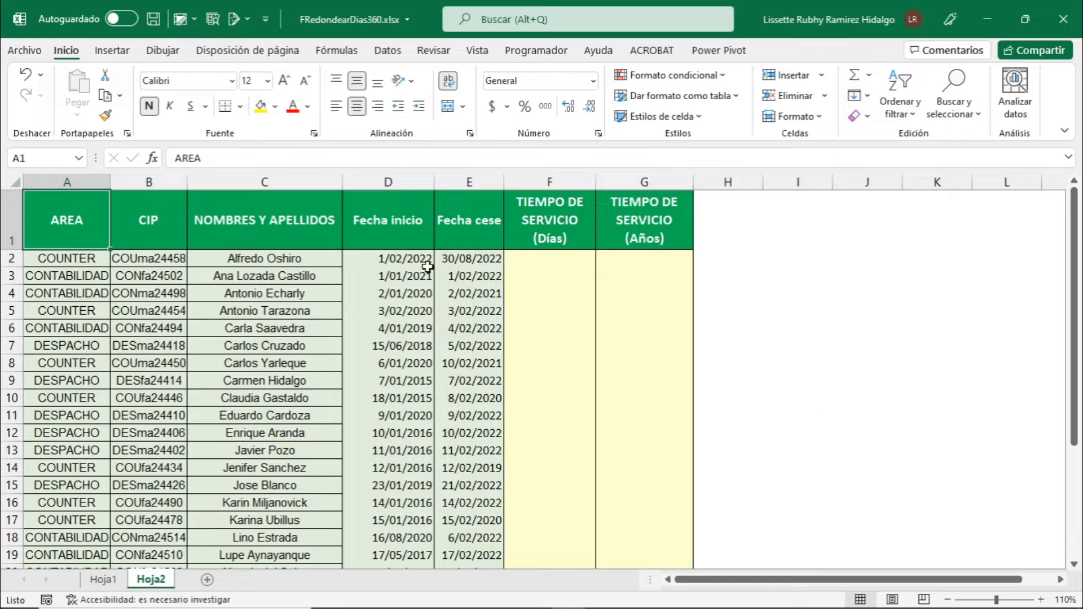
- Insert the DIAS360 function from the Fecha y hora category into cell F2
{"action": "left_click", "coordinate": [390, 256]}
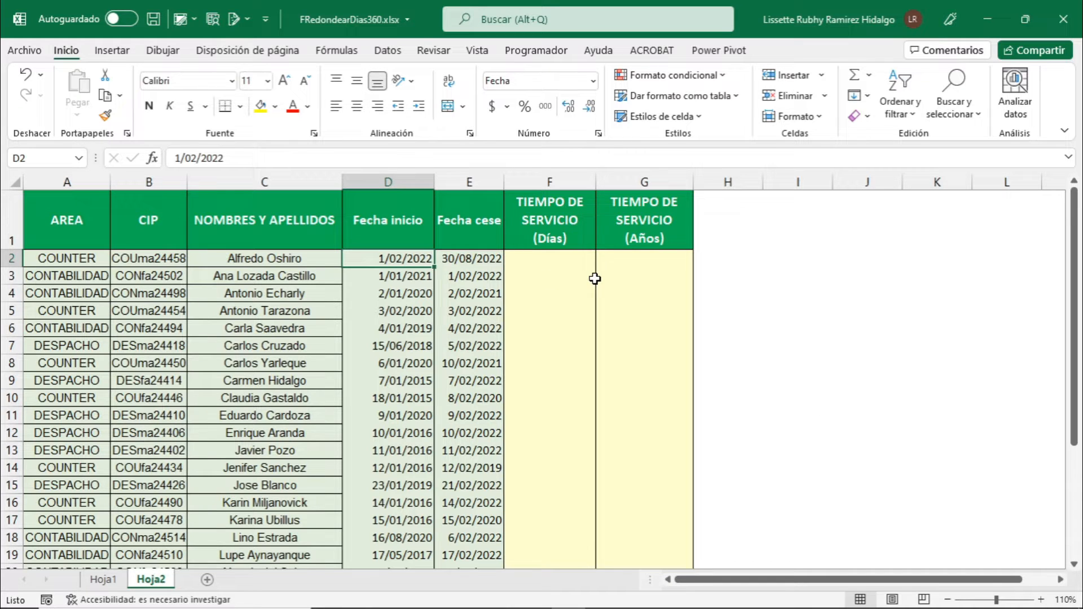
{"action": "left_click", "coordinate": [477, 255]}
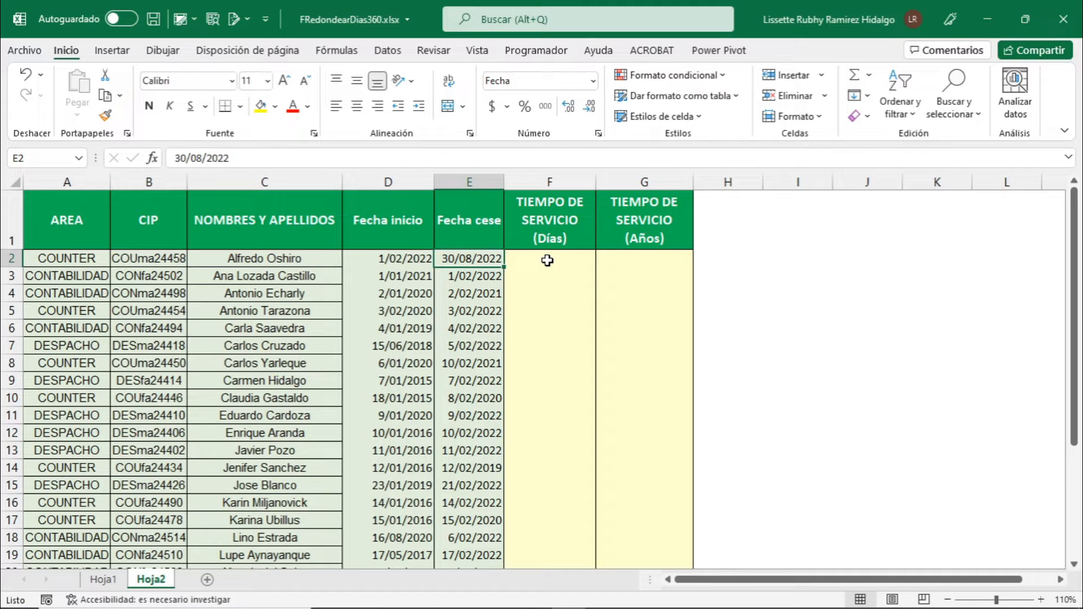
{"action": "left_click", "coordinate": [548, 260]}
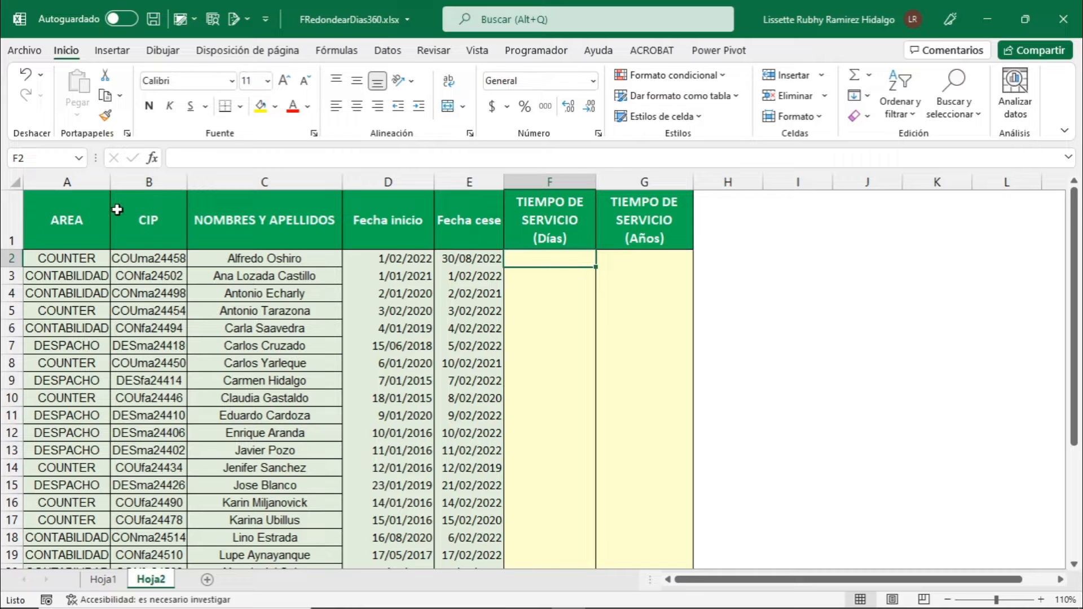
{"action": "left_click", "coordinate": [153, 159]}
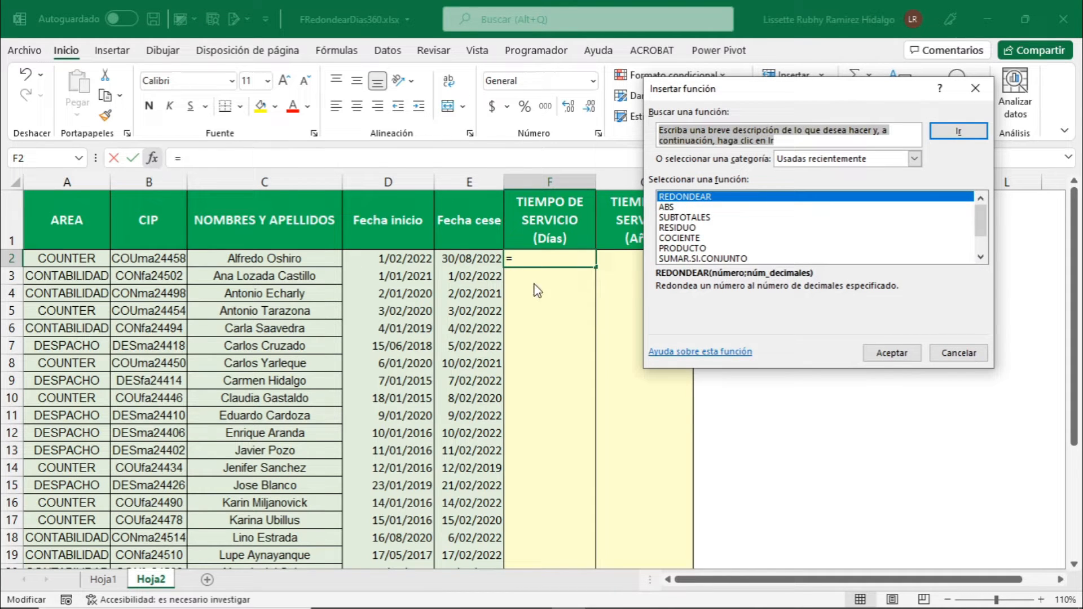
{"action": "left_click", "coordinate": [915, 159]}
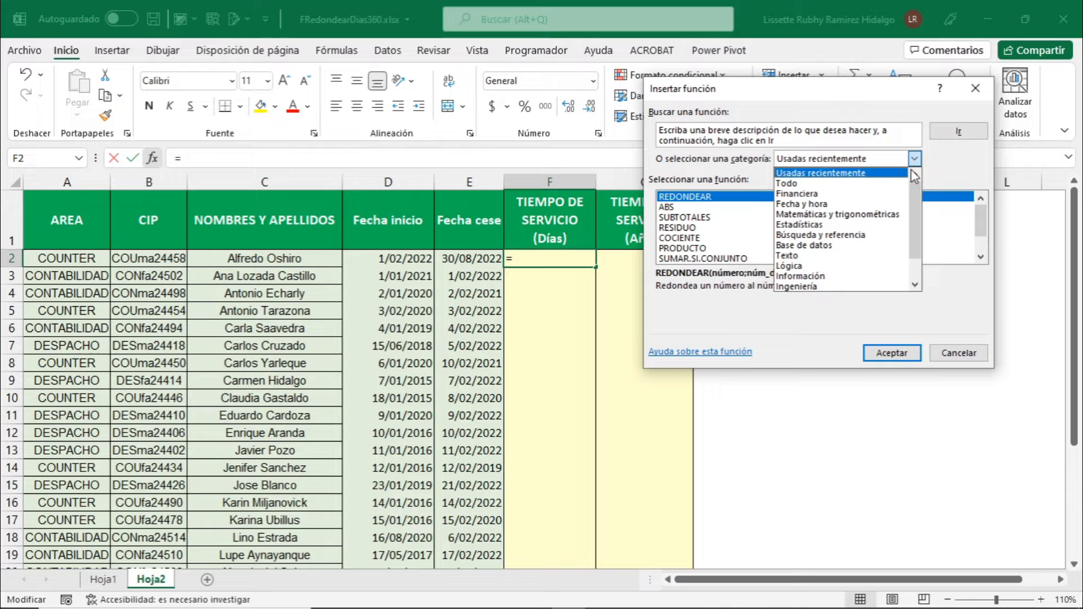
{"action": "left_click", "coordinate": [824, 204]}
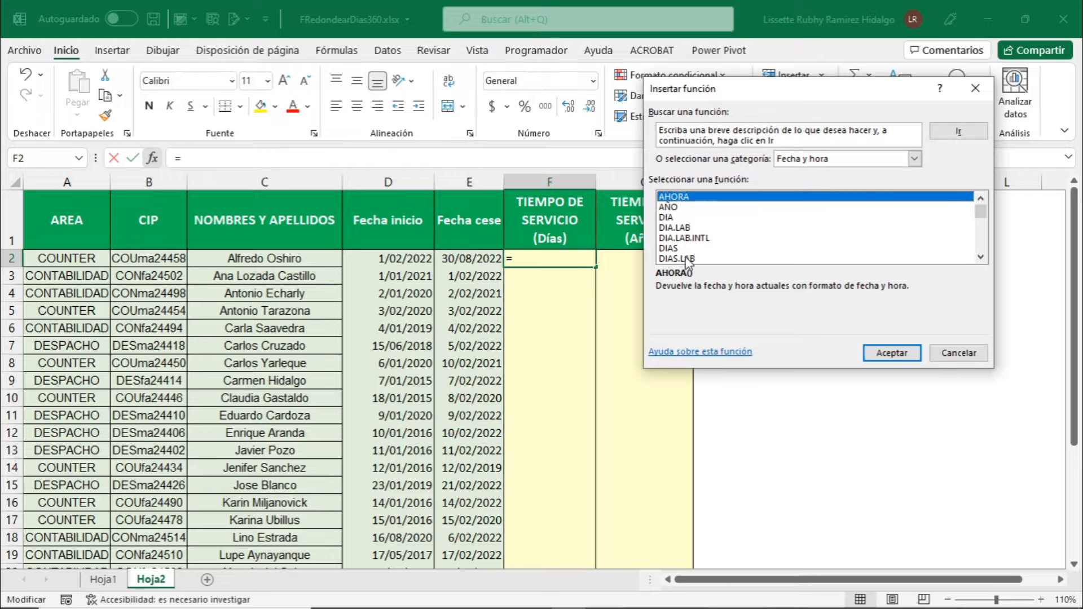
{"action": "scroll", "coordinate": [687, 261], "scroll_direction": "down", "scroll_amount": 1}
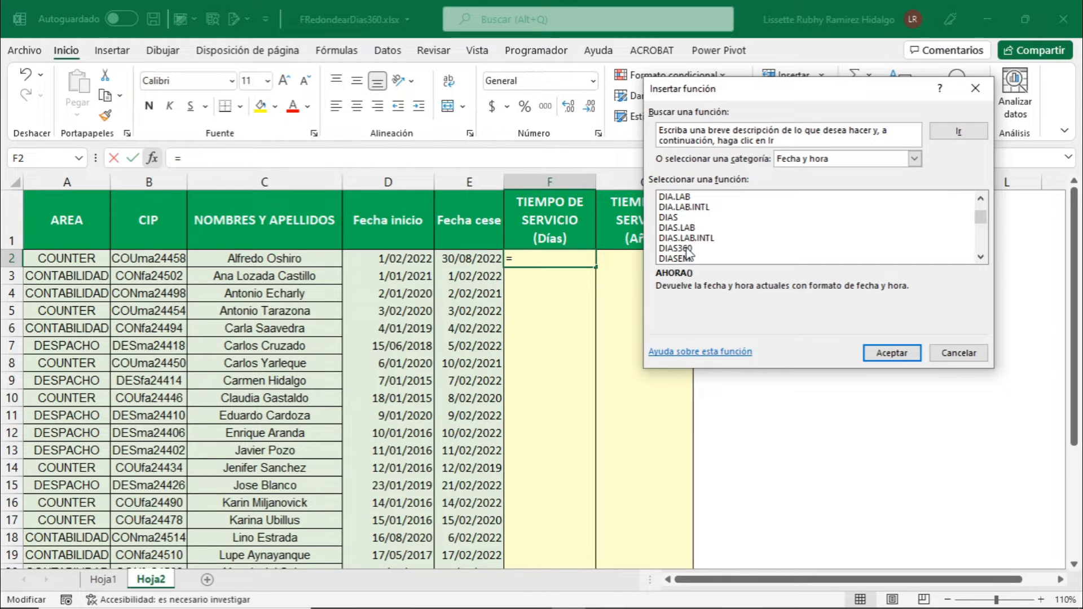
{"action": "double_click", "coordinate": [686, 250]}
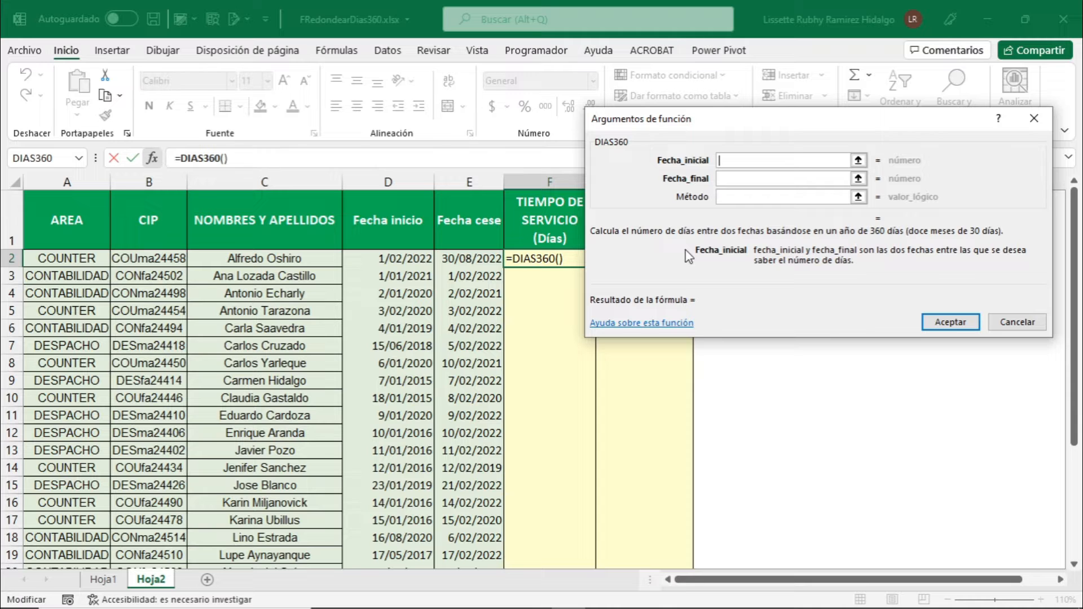
- Set DIAS360's Fecha_inicial to D2 and Fecha_final to E2, and accept the function
{"action": "left_click", "coordinate": [404, 261]}
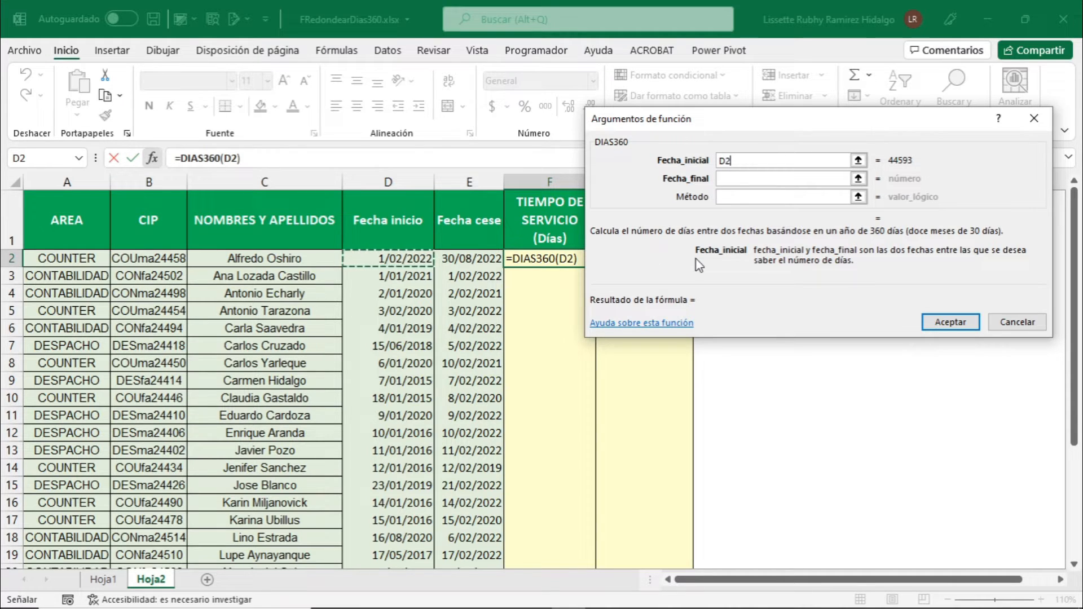
{"action": "left_click", "coordinate": [730, 180]}
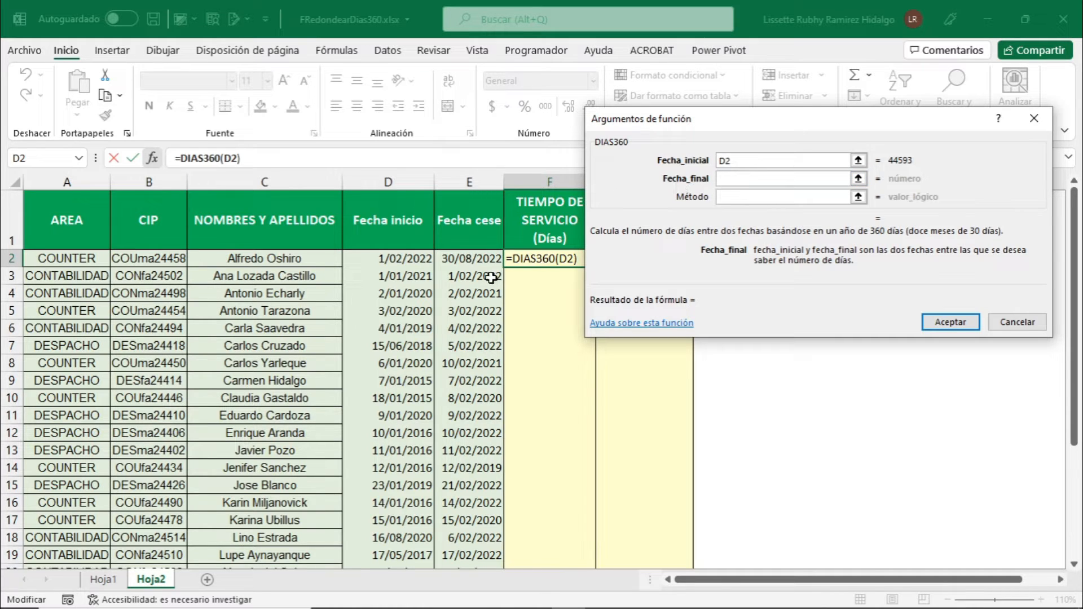
{"action": "left_click_drag", "start_coordinate": [740, 111], "coordinate": [798, 75]}
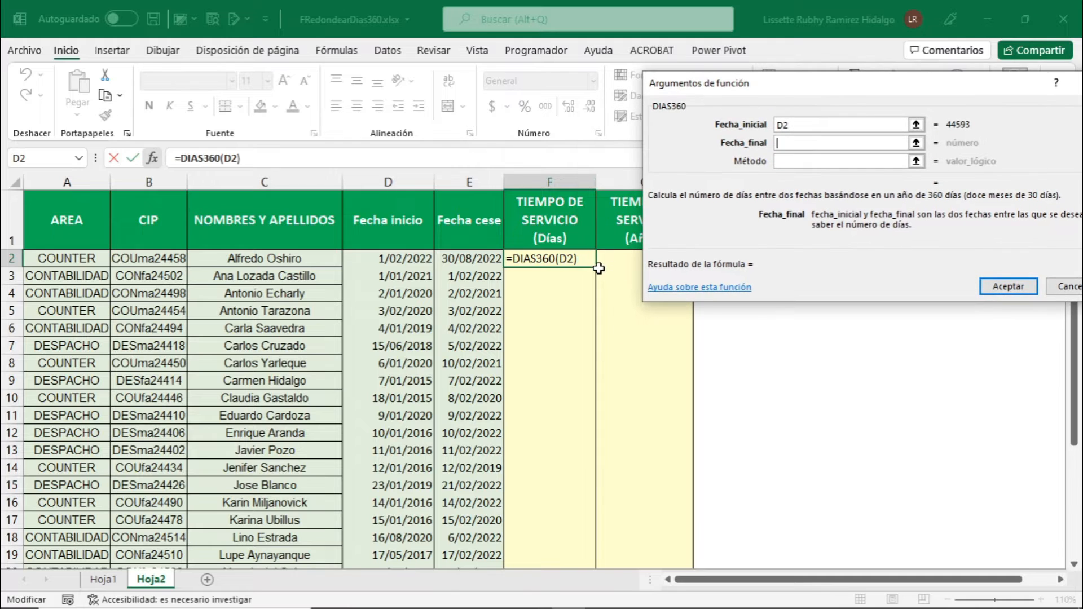
{"action": "left_click", "coordinate": [471, 258]}
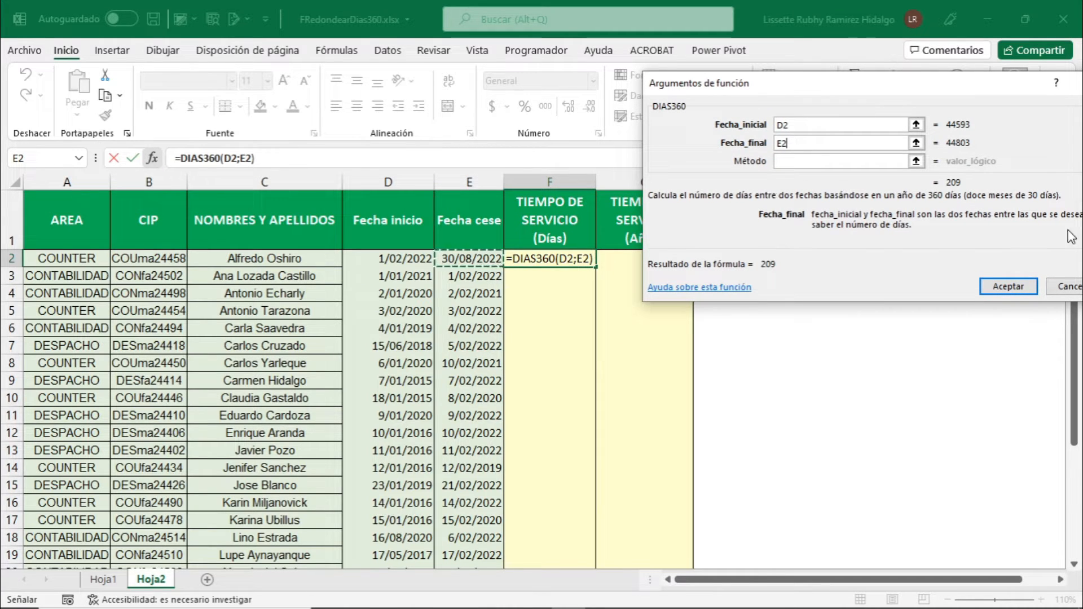
{"action": "left_click", "coordinate": [1004, 285]}
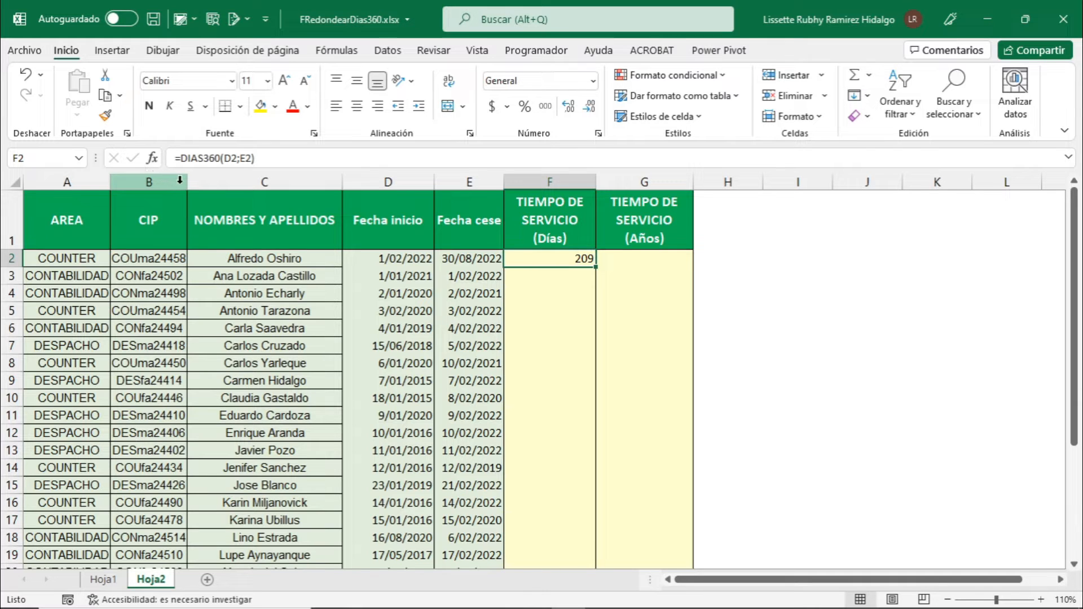
- Extend the formula in F2 to divide the DIAS360 result by 30
{"action": "left_click", "coordinate": [265, 157]}
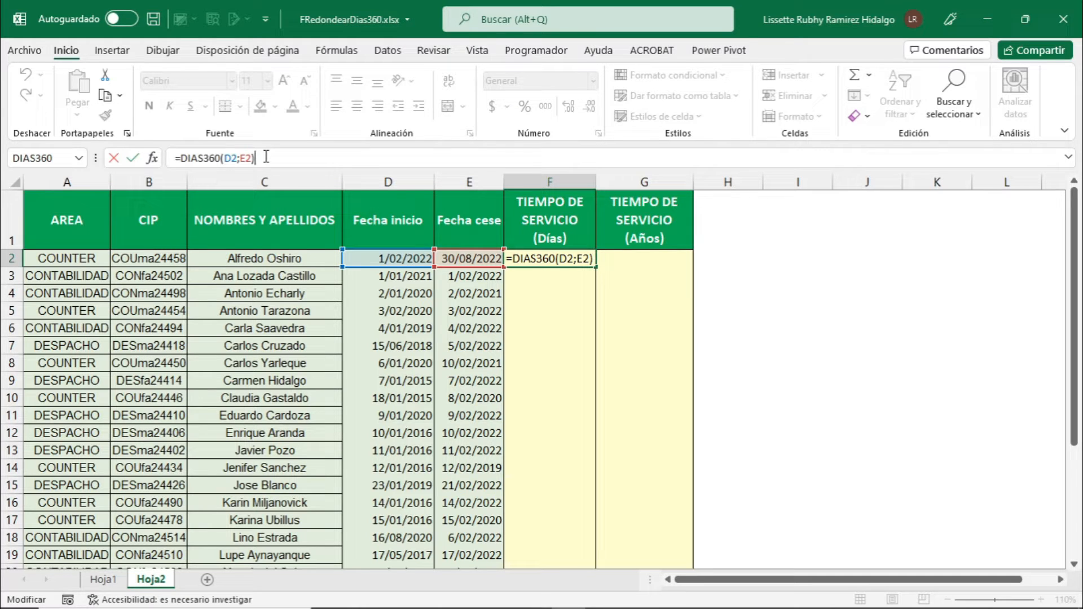
{"action": "type", "text": "/"}
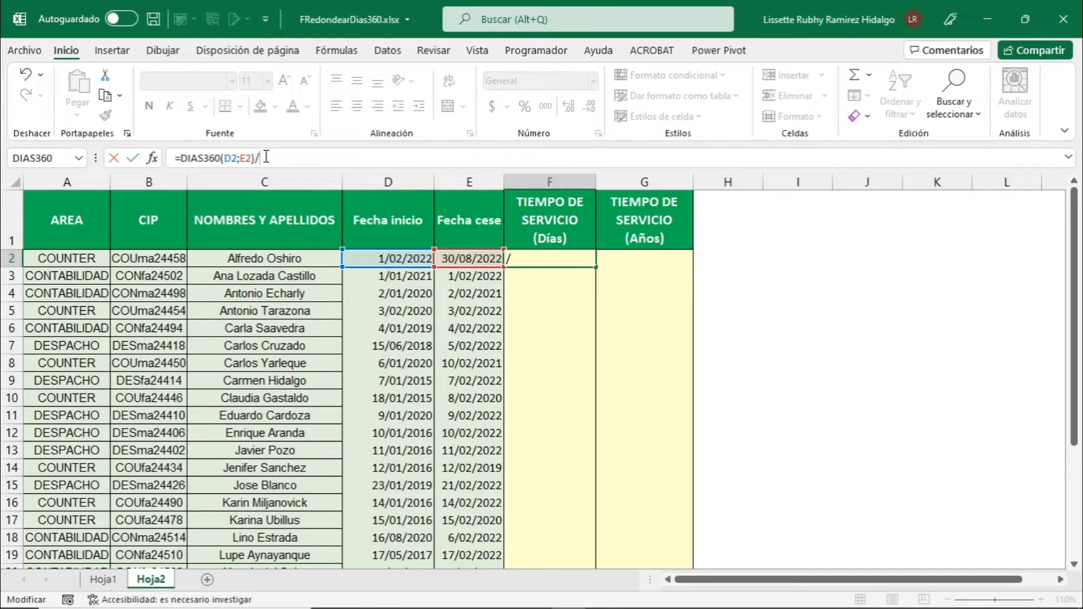
{"action": "type", "text": "30"}
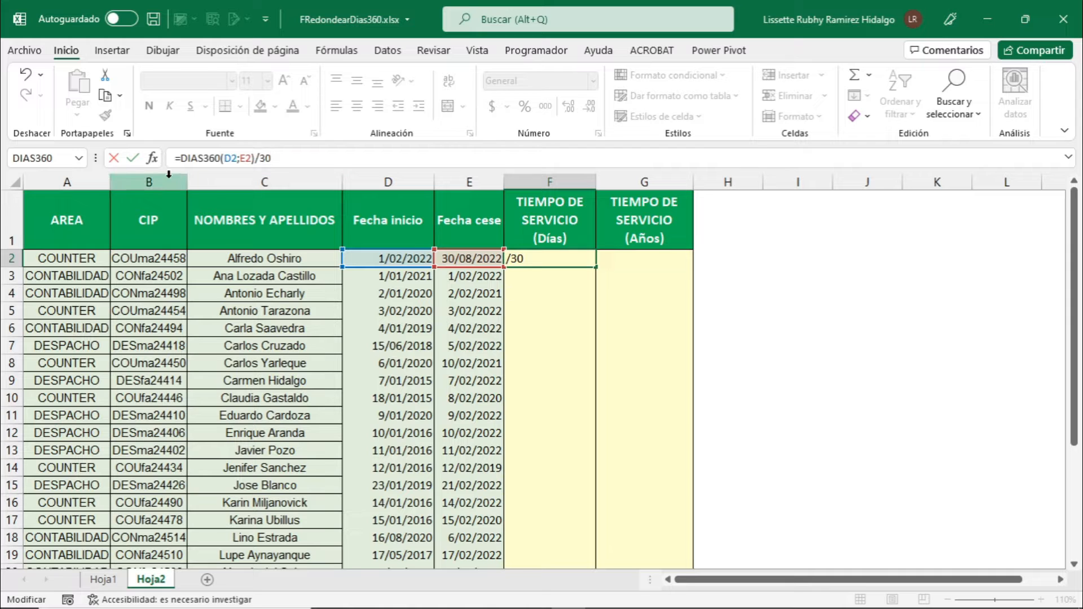
{"action": "left_click", "coordinate": [134, 162]}
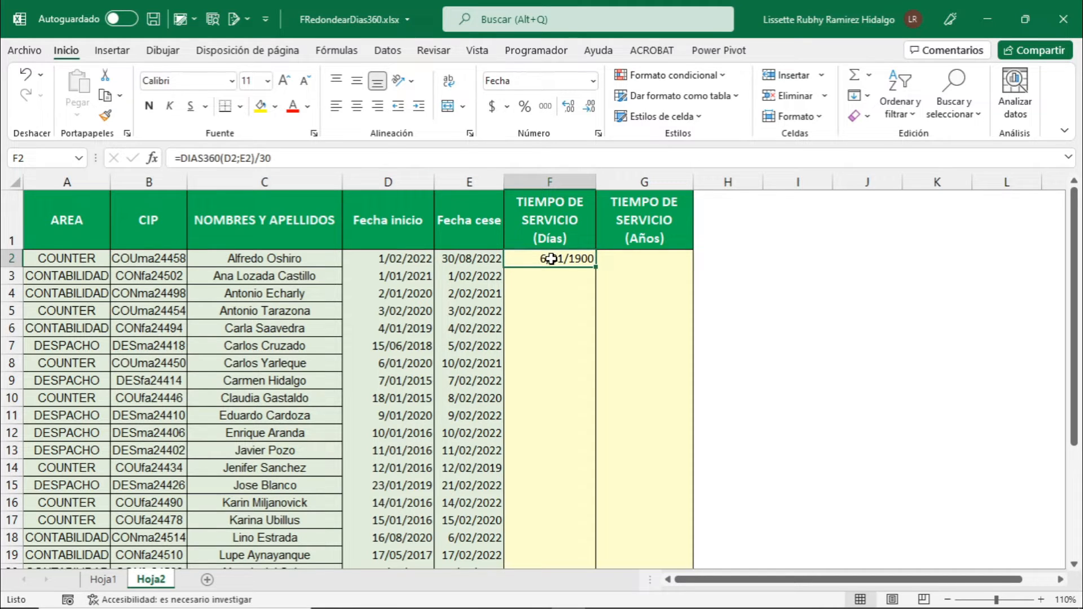
- Change the number format of cell F2 to General
{"action": "right_click", "coordinate": [551, 259]}
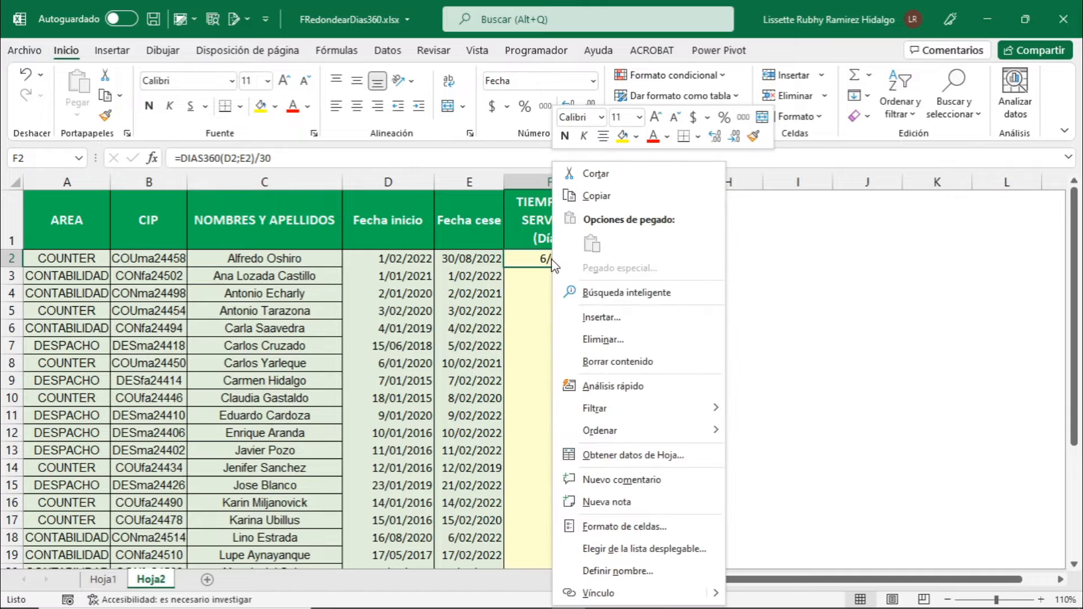
{"action": "left_click", "coordinate": [649, 525]}
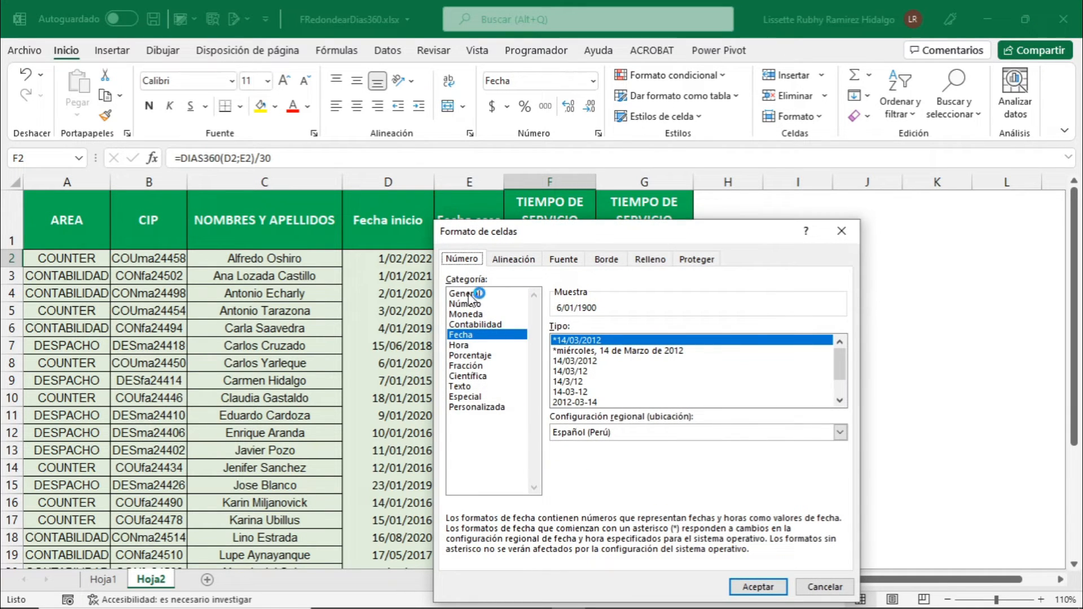
{"action": "left_click", "coordinate": [471, 294]}
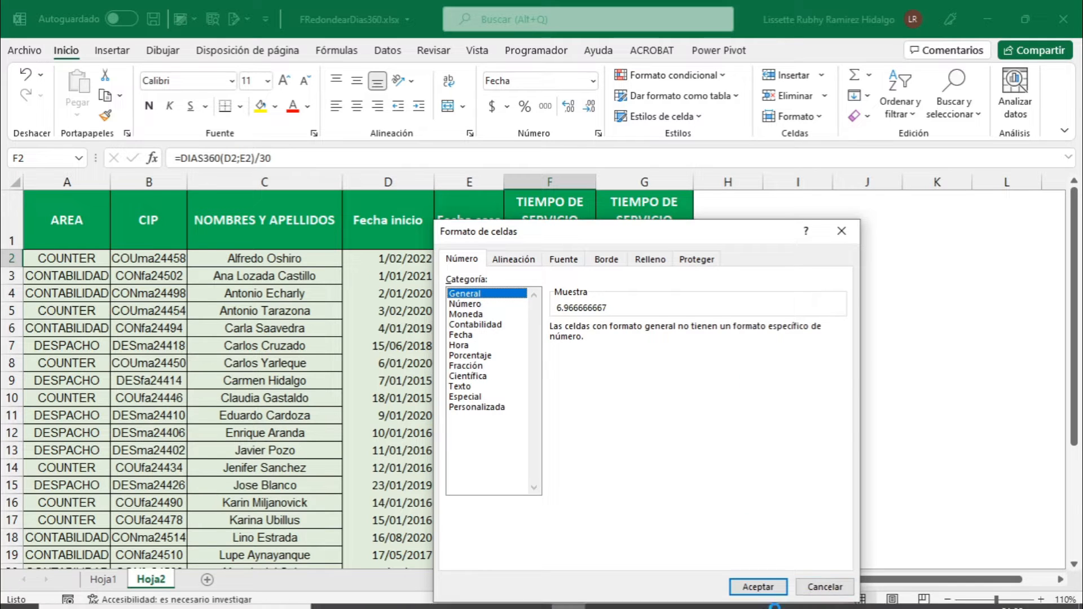
{"action": "left_click", "coordinate": [768, 587]}
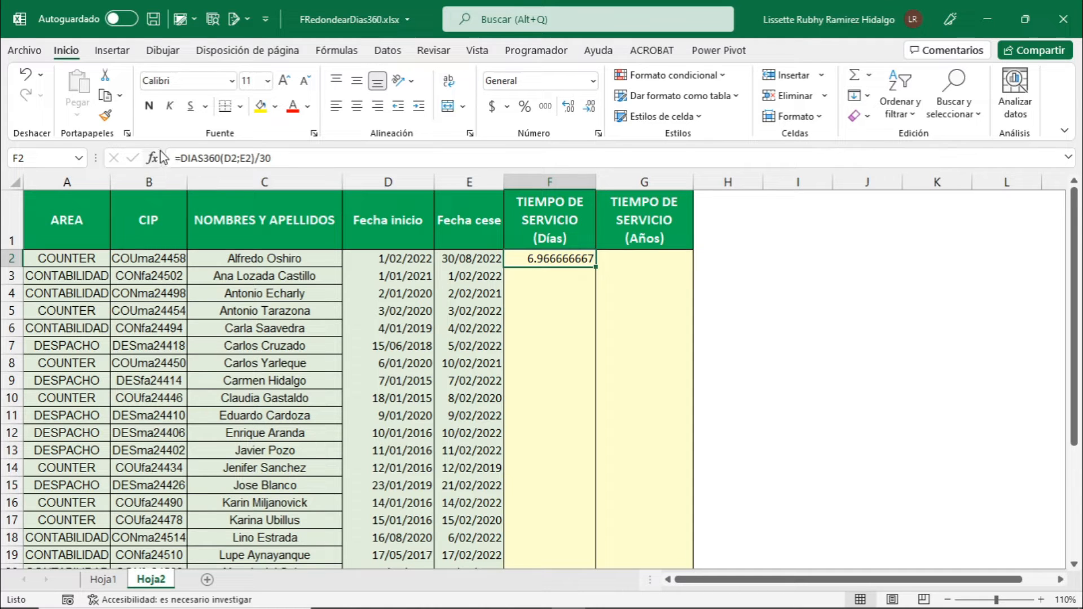
- Wrap the F2 formula DIAS360(D2;E2)/30 in REDONDEAR with Núm_decimales set to 0
{"action": "left_click", "coordinate": [183, 158]}
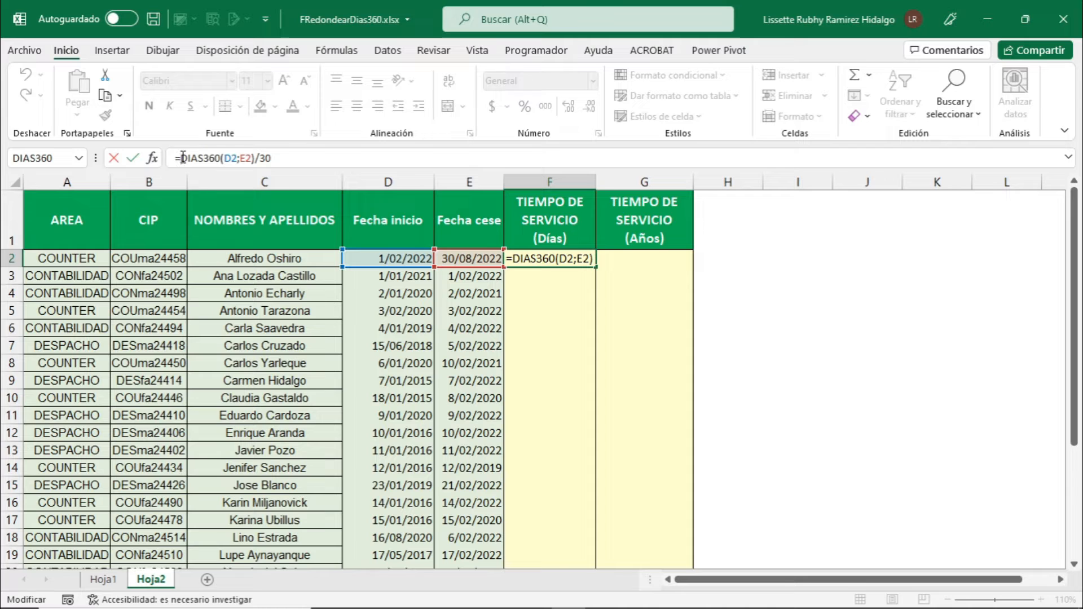
{"action": "type", "text": "redon"}
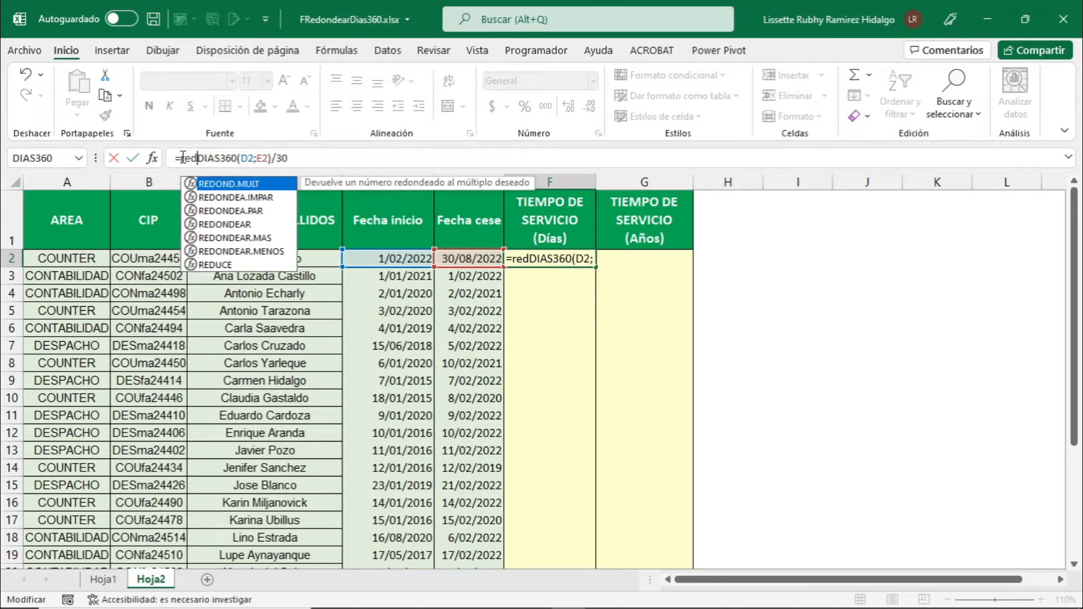
{"action": "type", "text": "dear"}
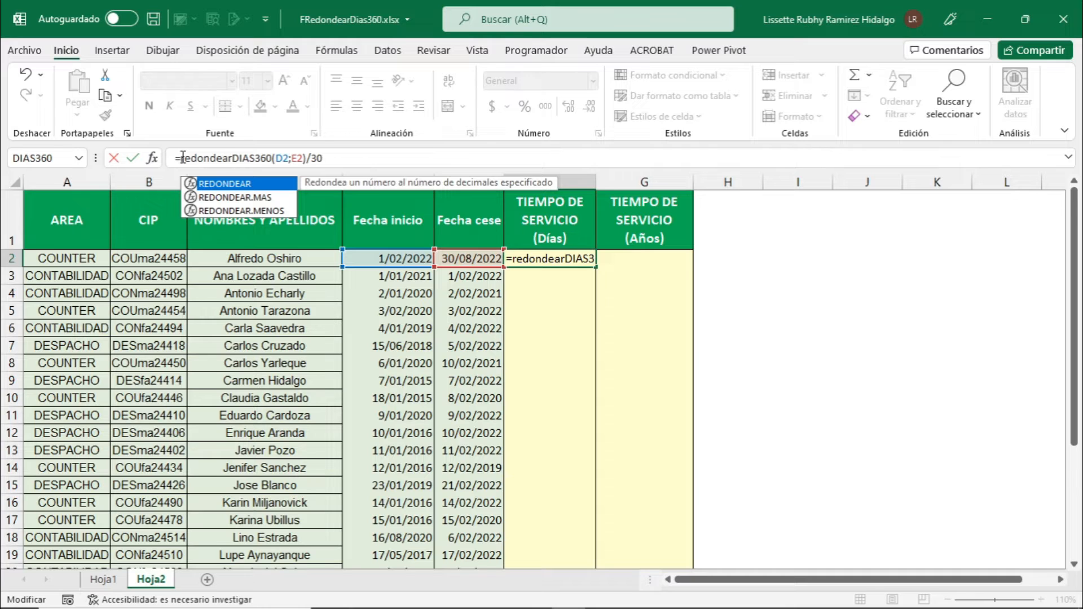
{"action": "type", "text": "("}
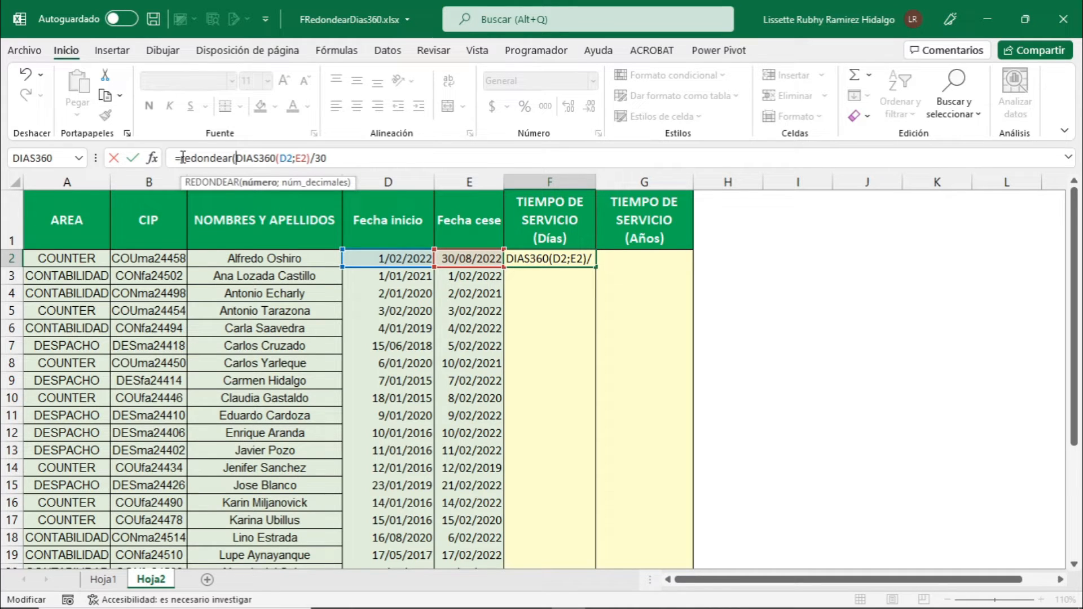
{"action": "double_click", "coordinate": [197, 158]}
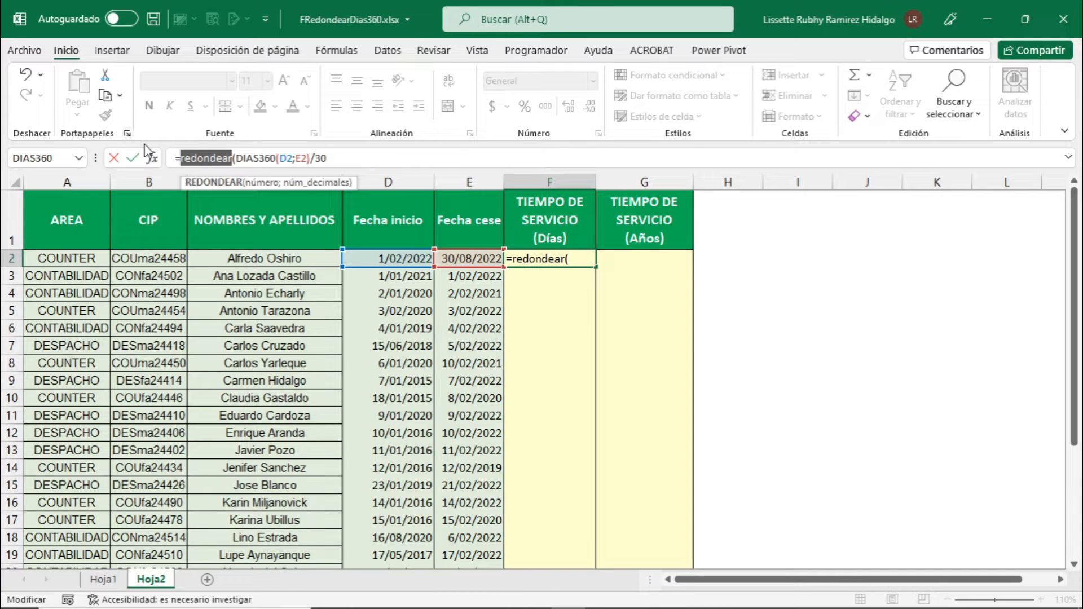
{"action": "left_click", "coordinate": [156, 162]}
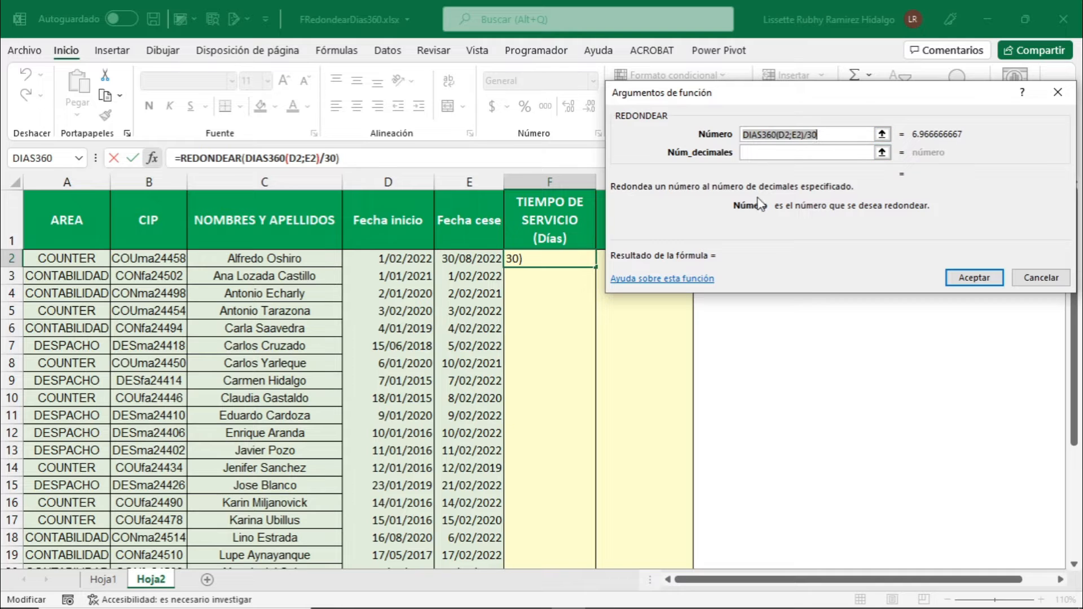
{"action": "left_click", "coordinate": [753, 153]}
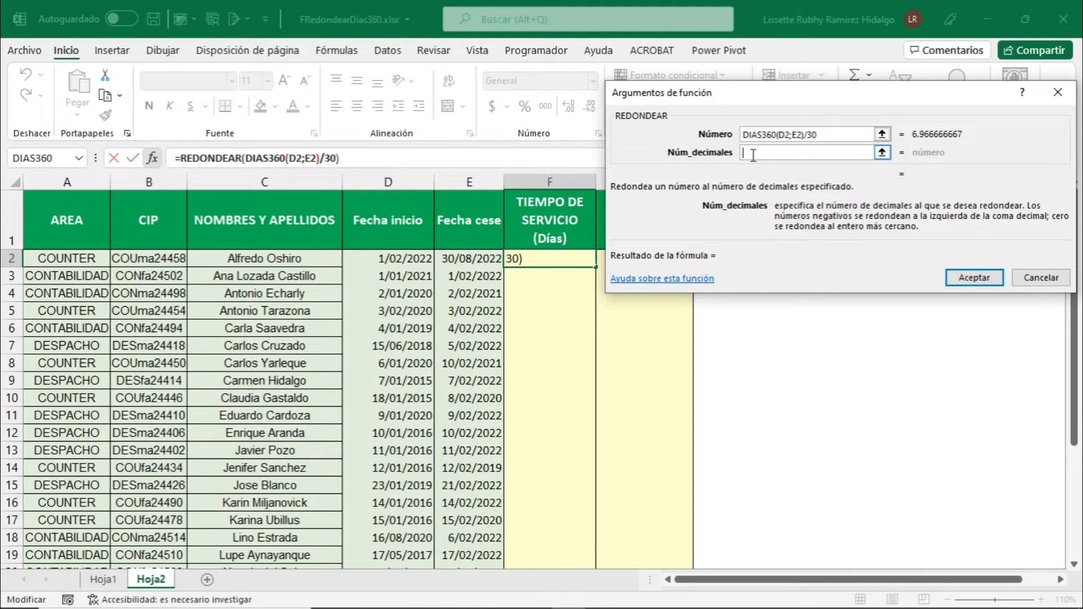
{"action": "type", "text": "0"}
{"action": "left_click", "coordinate": [982, 281]}
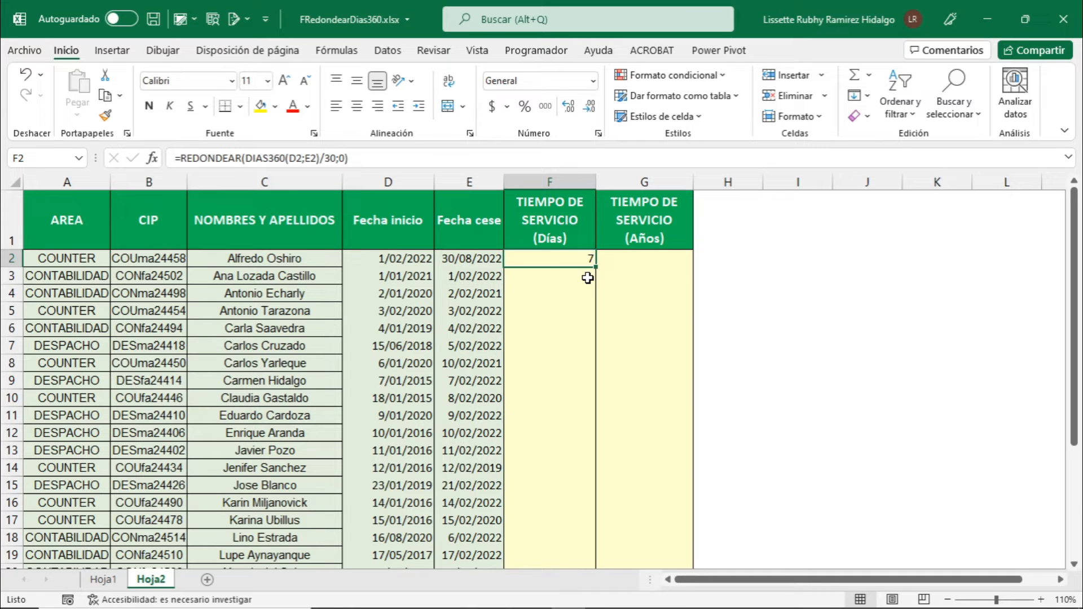
- Multiply the REDONDEAR formula in F2 by 30 to convert the rounded months back into days
{"action": "left_click", "coordinate": [357, 160]}
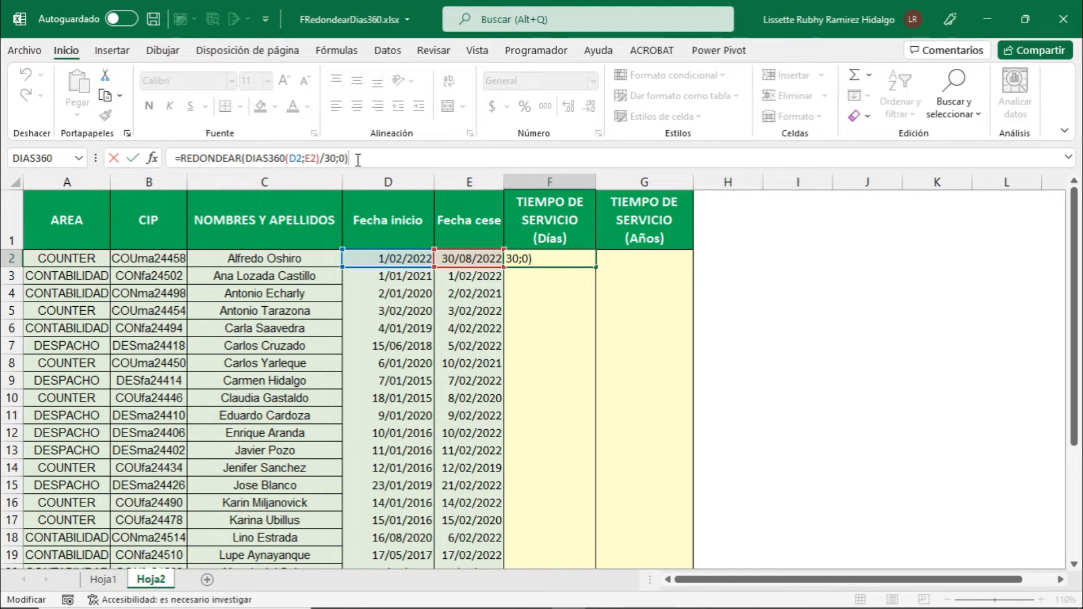
{"action": "type", "text": "*30"}
{"action": "key", "text": "Return"}
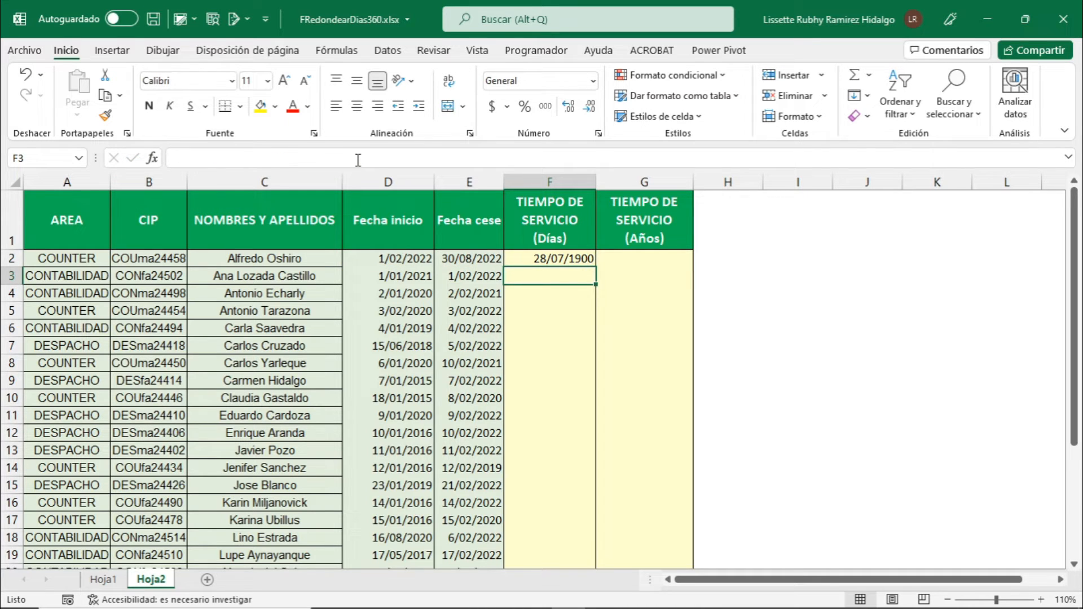
- Reapply the General number format to F2 so the service time in days is a plain number
{"action": "left_click", "coordinate": [572, 259]}
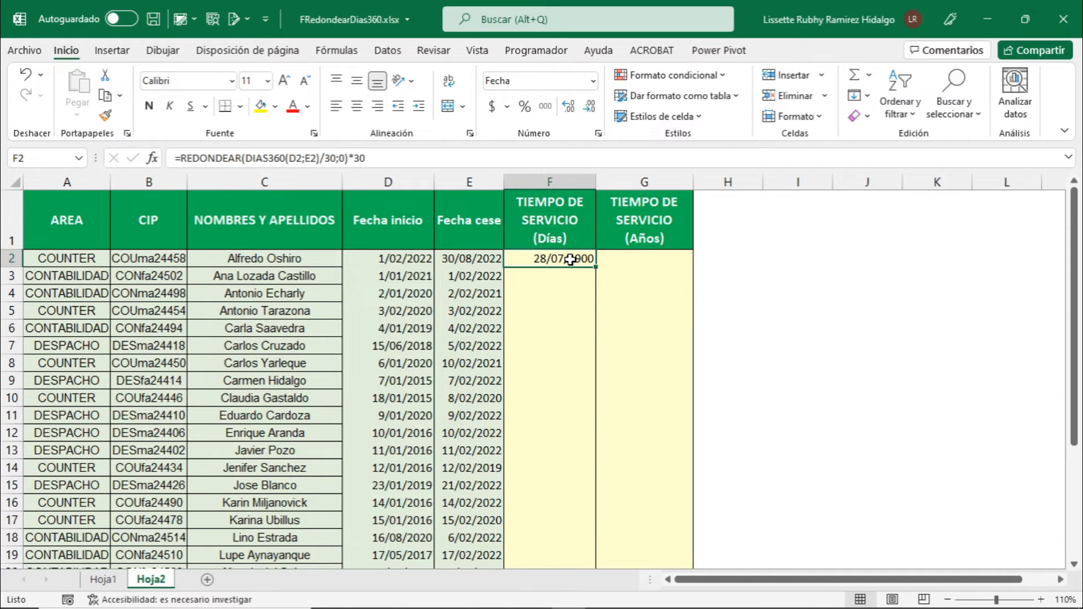
{"action": "right_click", "coordinate": [571, 259]}
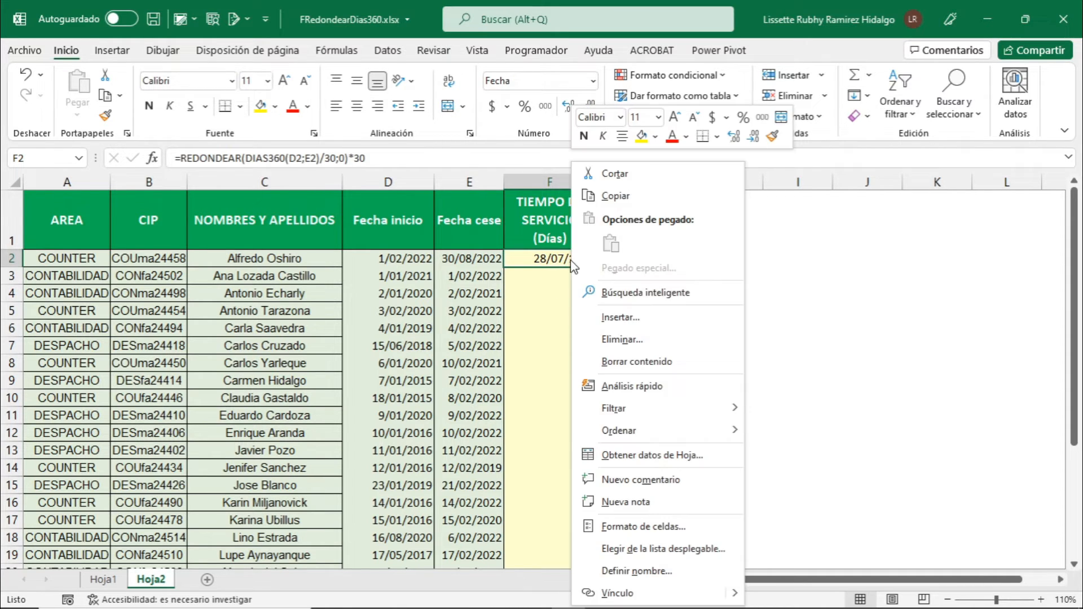
{"action": "left_click", "coordinate": [644, 525]}
{"action": "left_click", "coordinate": [463, 293]}
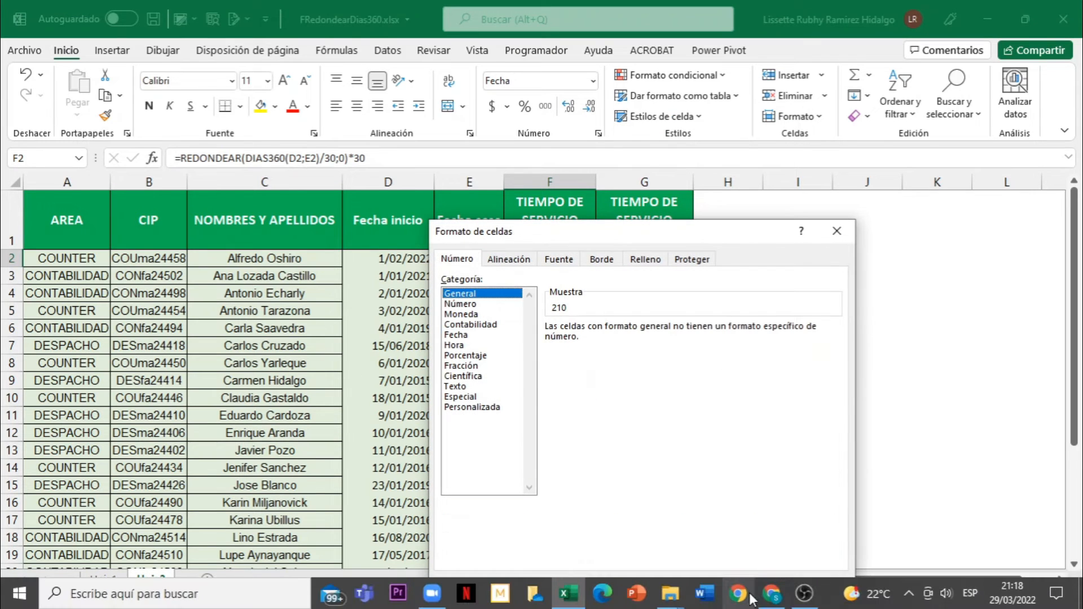
{"action": "left_click", "coordinate": [756, 586]}
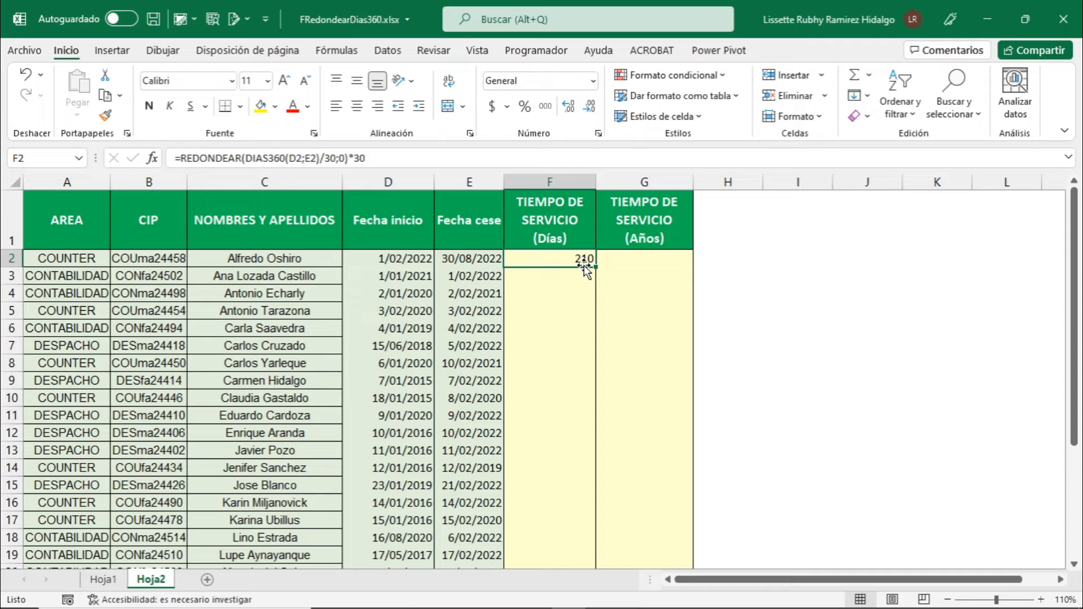
- Start an ENTERO function from the Matemáticas y trigonométricas category in cell G2
{"action": "left_click", "coordinate": [646, 263]}
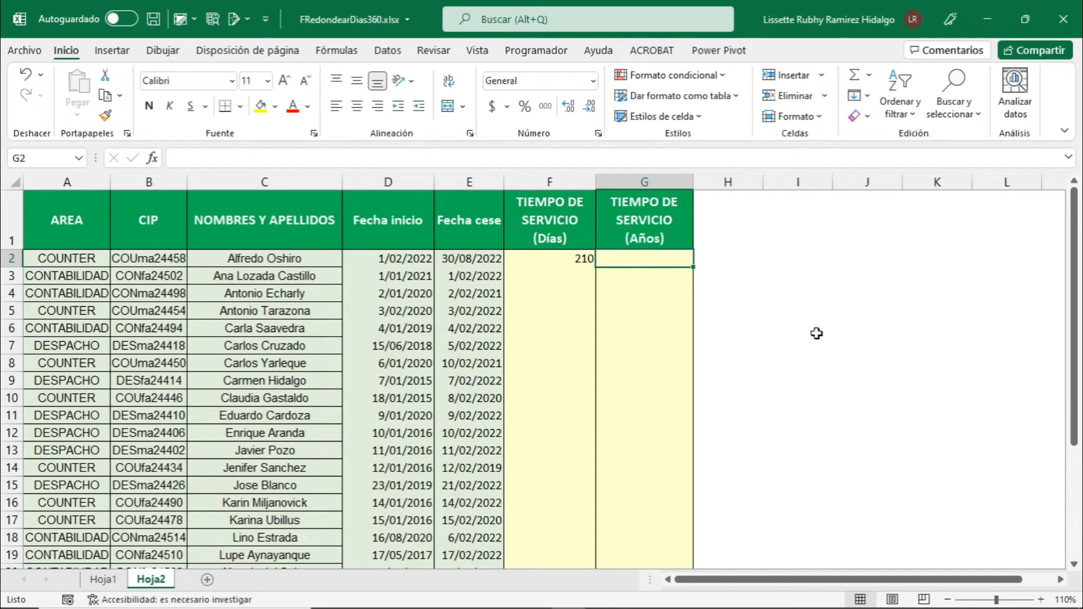
{"action": "left_click", "coordinate": [152, 158]}
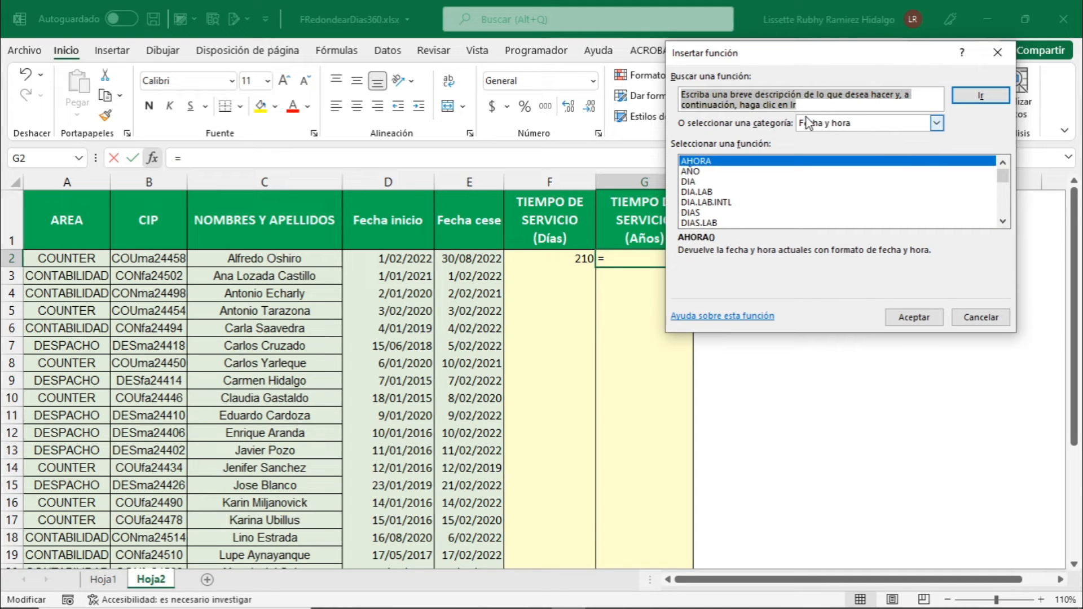
{"action": "left_click", "coordinate": [936, 123]}
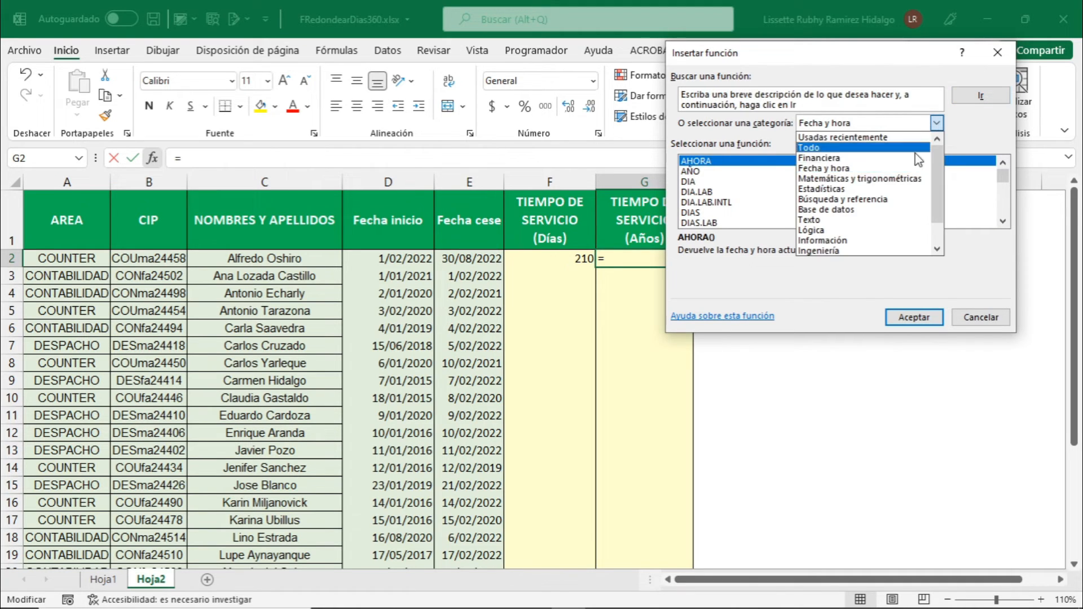
{"action": "left_click", "coordinate": [872, 178]}
{"action": "scroll", "coordinate": [719, 195], "scroll_direction": "down", "scroll_amount": 3}
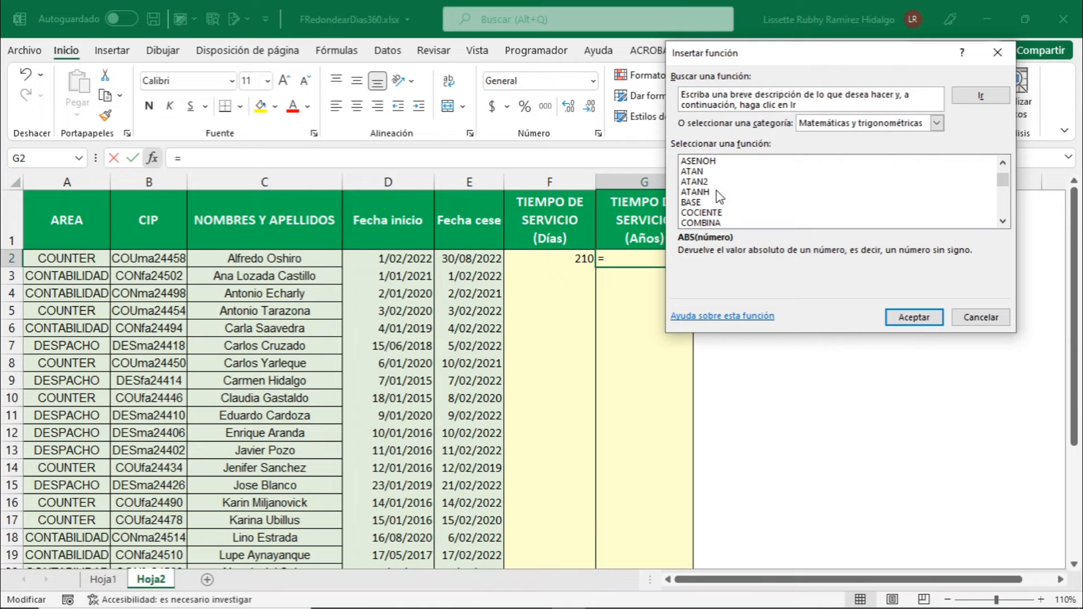
{"action": "scroll", "coordinate": [717, 191], "scroll_direction": "down", "scroll_amount": 4}
{"action": "left_click", "coordinate": [709, 193]}
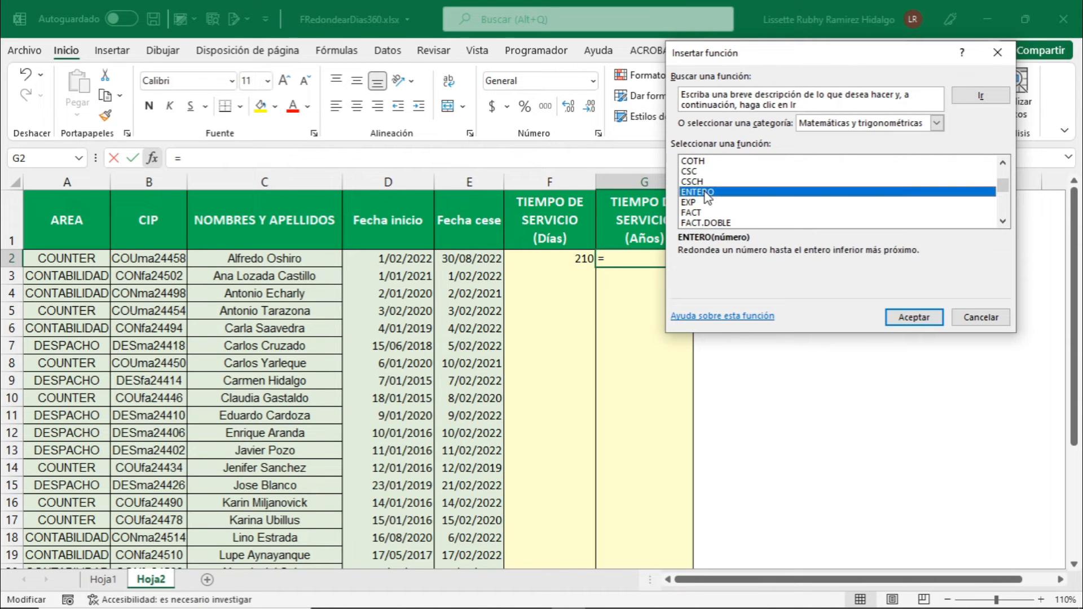
{"action": "double_click", "coordinate": [709, 193]}
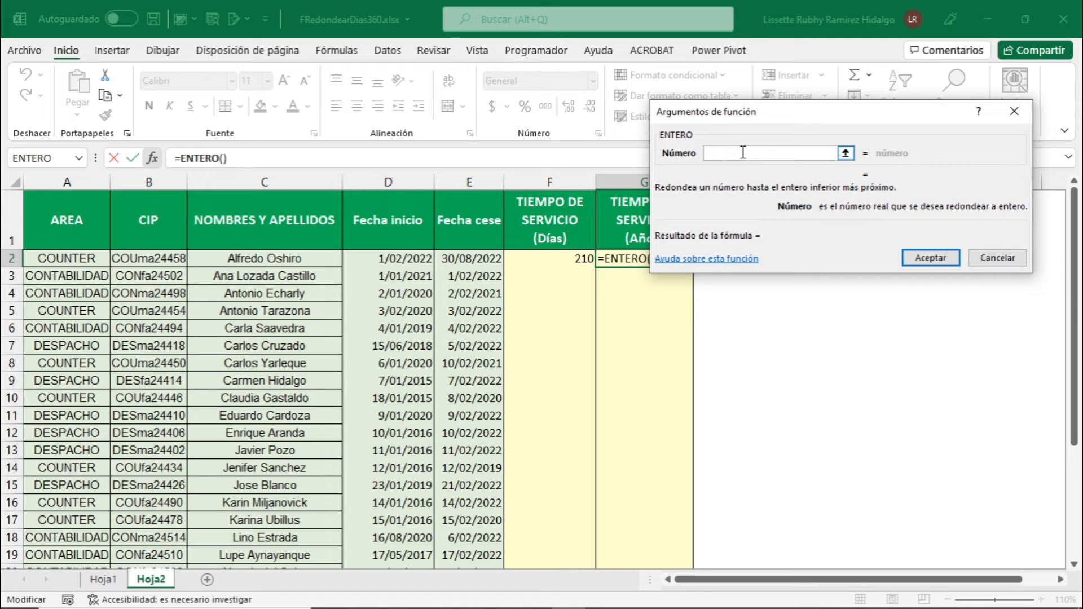
- Set ENTERO's Número argument to F2/360 and confirm the formula in G2 to get whole years of service
{"action": "left_click", "coordinate": [568, 264]}
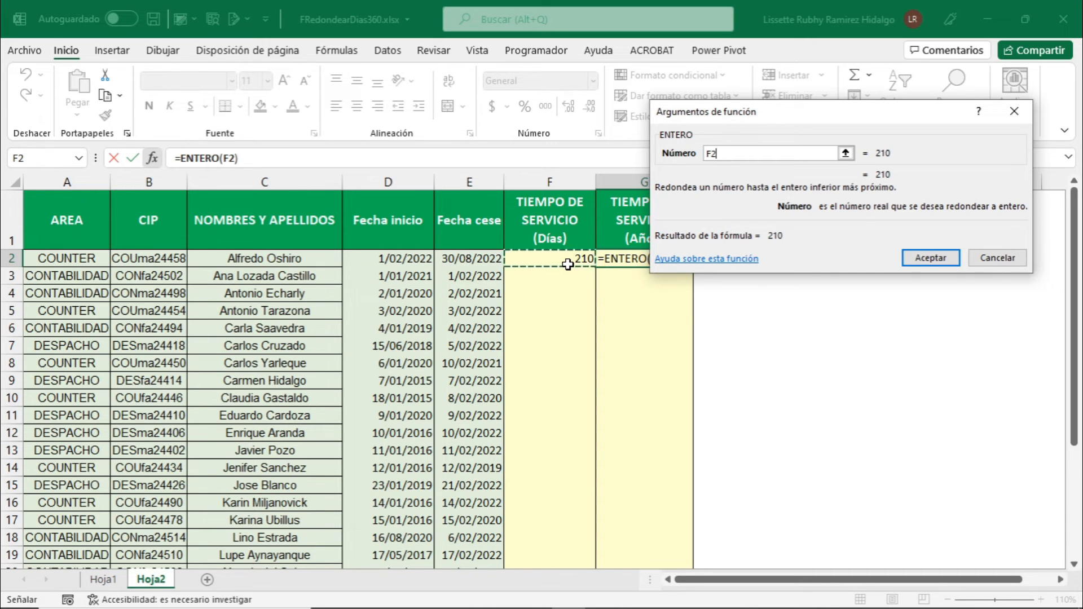
{"action": "type", "text": "/"}
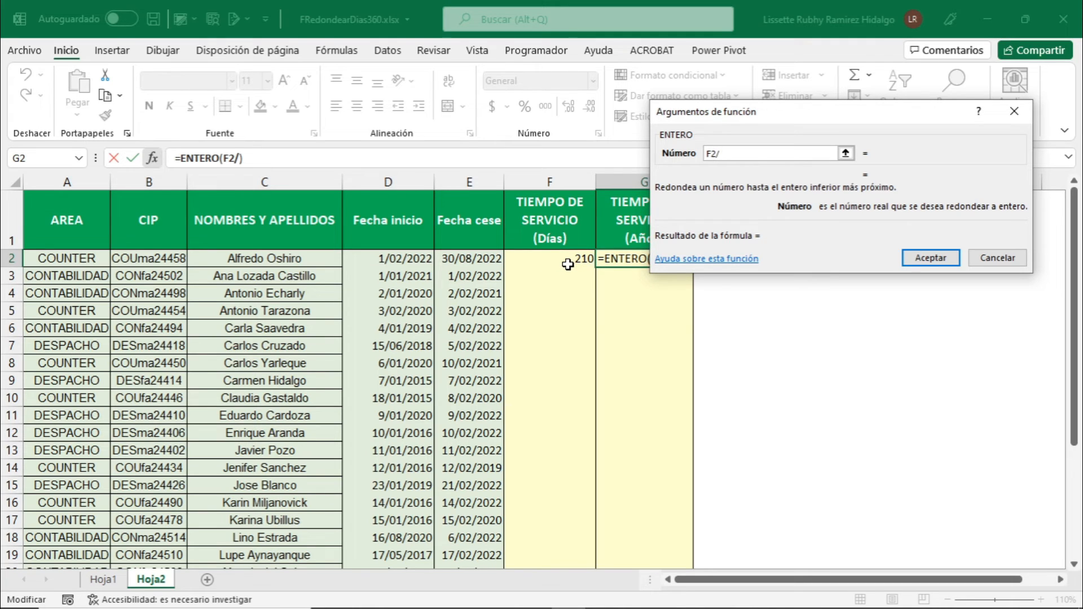
{"action": "type", "text": "360"}
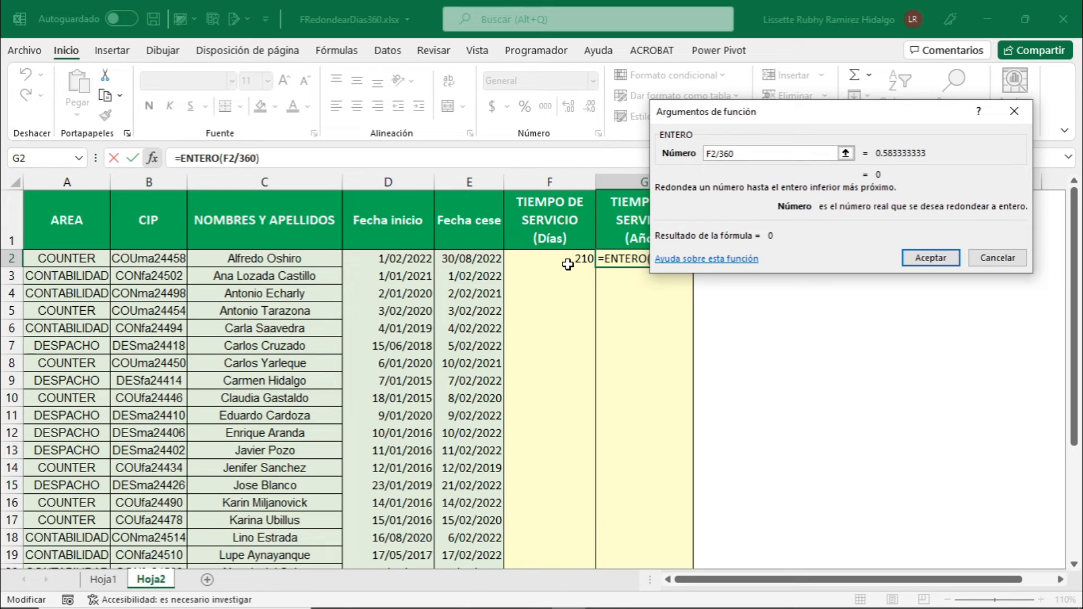
{"action": "left_click", "coordinate": [927, 260]}
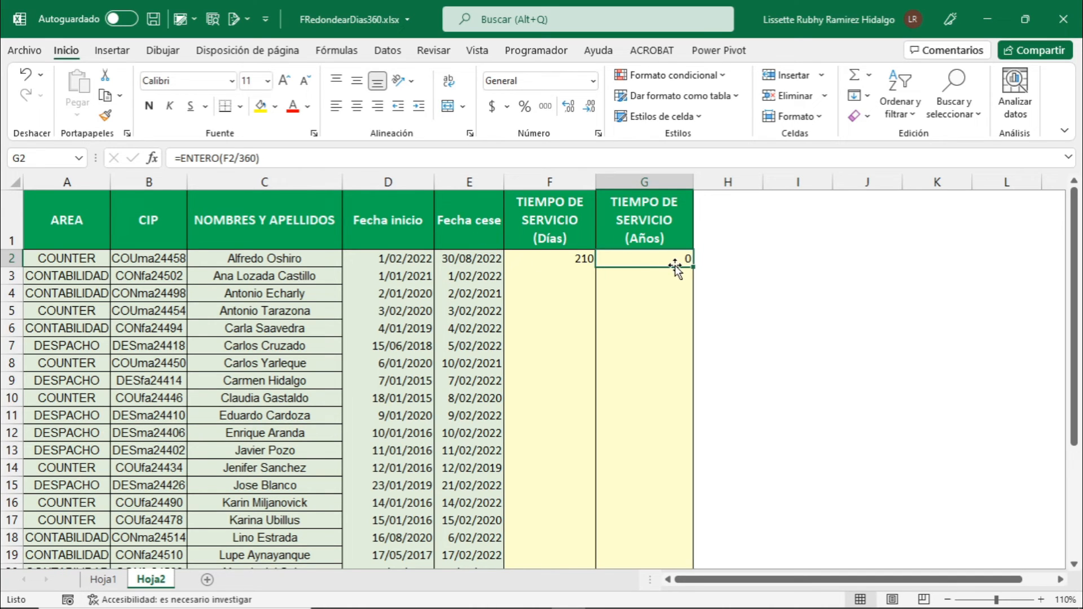
- Fill the F2 days formula and the G2 years formula down to the table's last row, row 30
{"action": "left_click", "coordinate": [553, 259]}
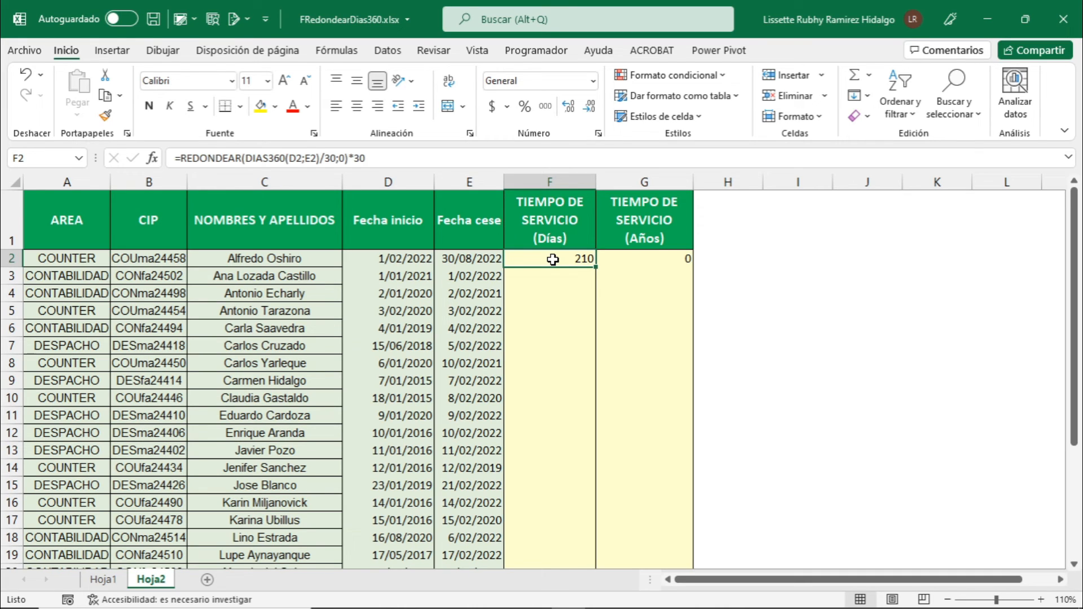
{"action": "double_click", "coordinate": [595, 268]}
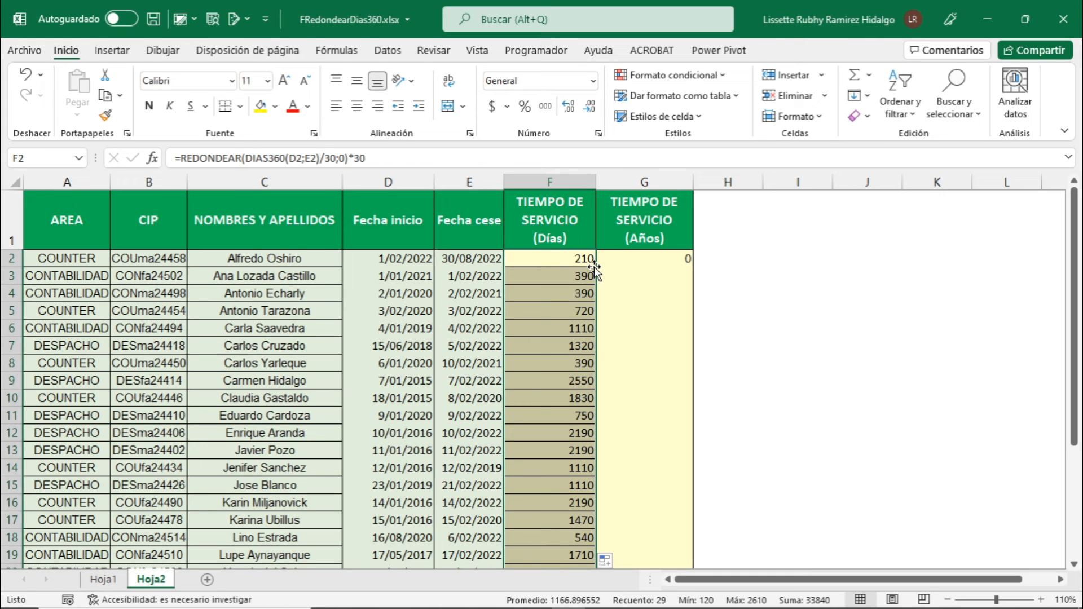
{"action": "left_click", "coordinate": [669, 261]}
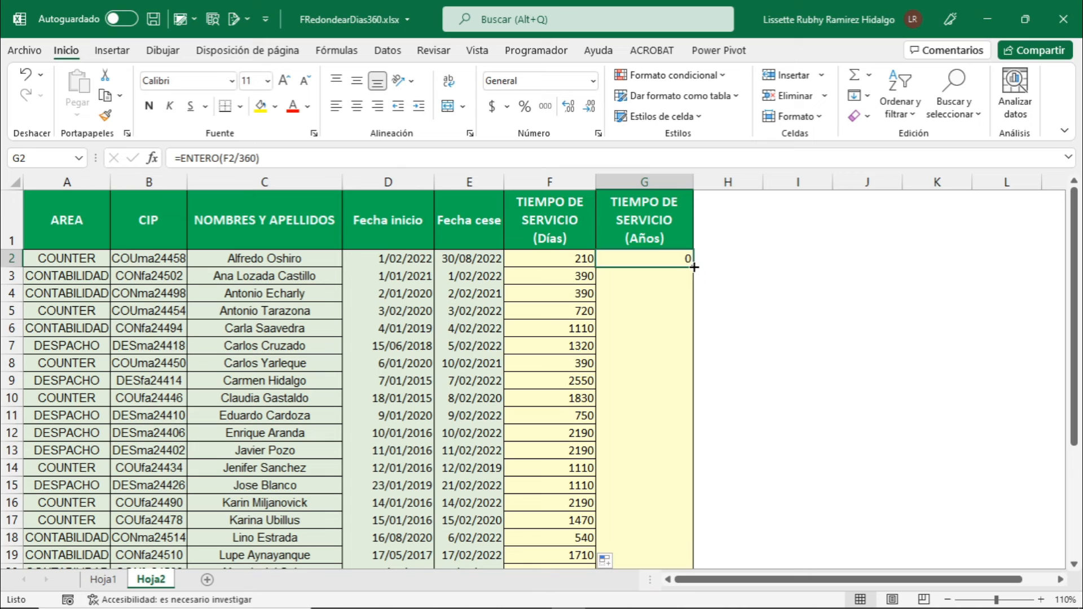
{"action": "double_click", "coordinate": [694, 267]}
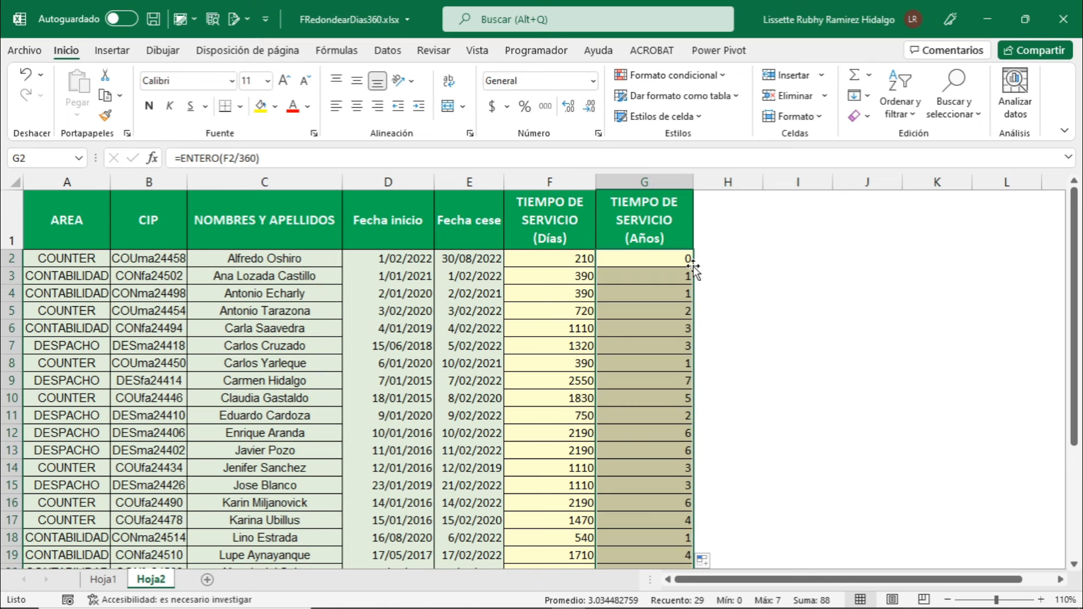
- Review the copied ENTERO formulas and whole-year results in column G down to the last employee row
{"action": "left_click", "coordinate": [663, 278]}
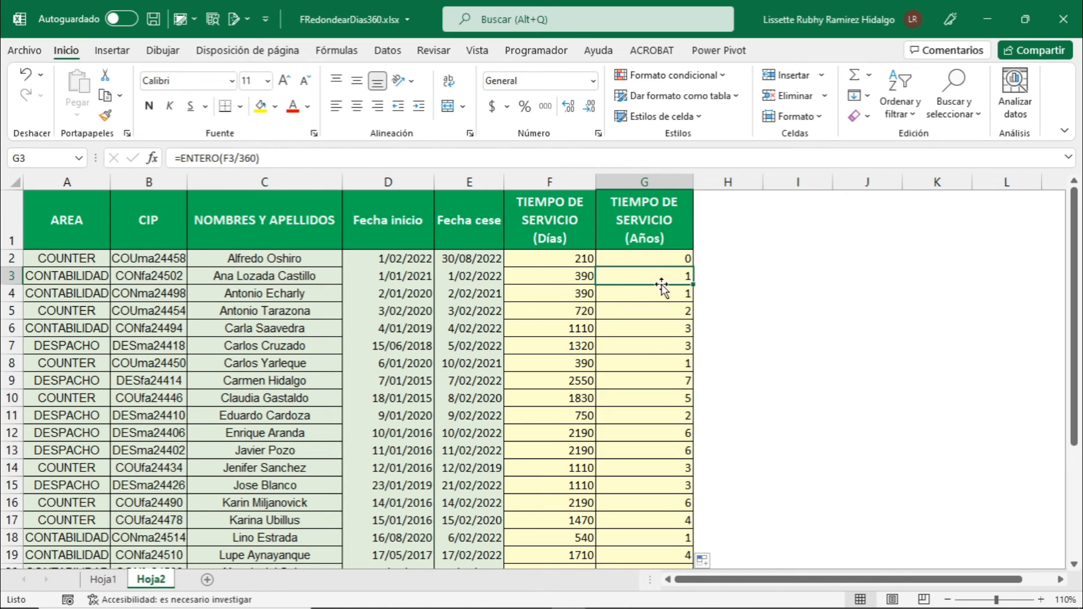
{"action": "left_click", "coordinate": [658, 293]}
{"action": "left_click", "coordinate": [653, 314]}
{"action": "left_click", "coordinate": [648, 359]}
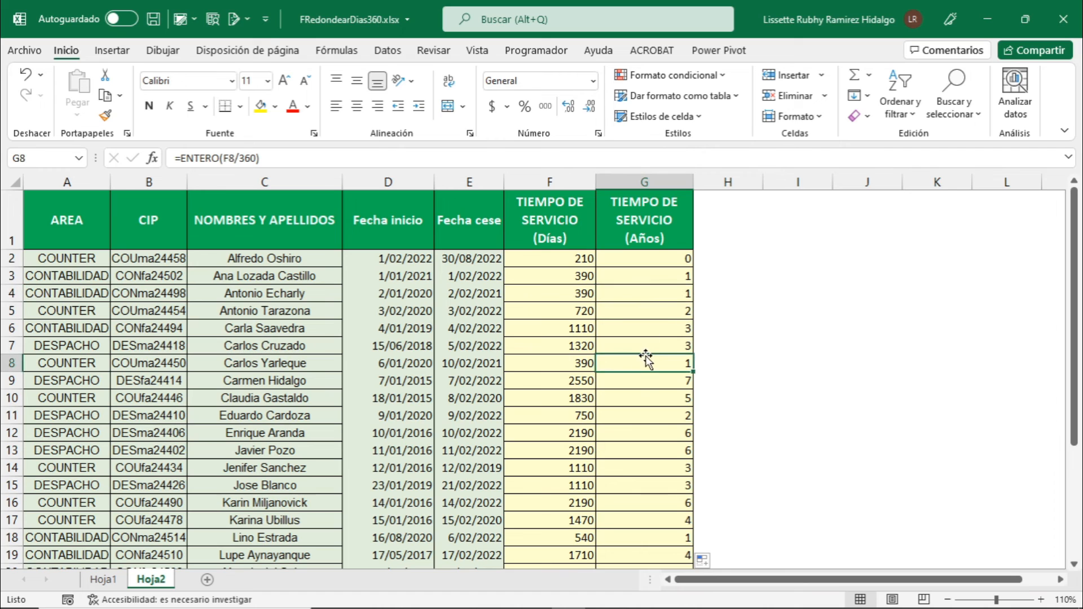
{"action": "left_click", "coordinate": [649, 420]}
{"action": "left_click", "coordinate": [650, 484]}
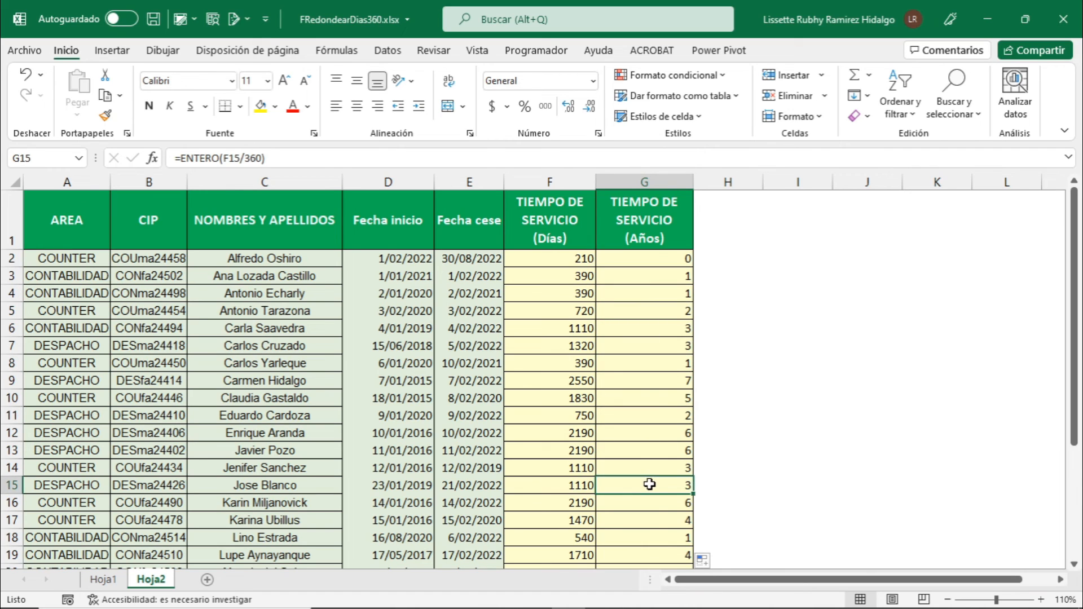
{"action": "left_click", "coordinate": [656, 520]}
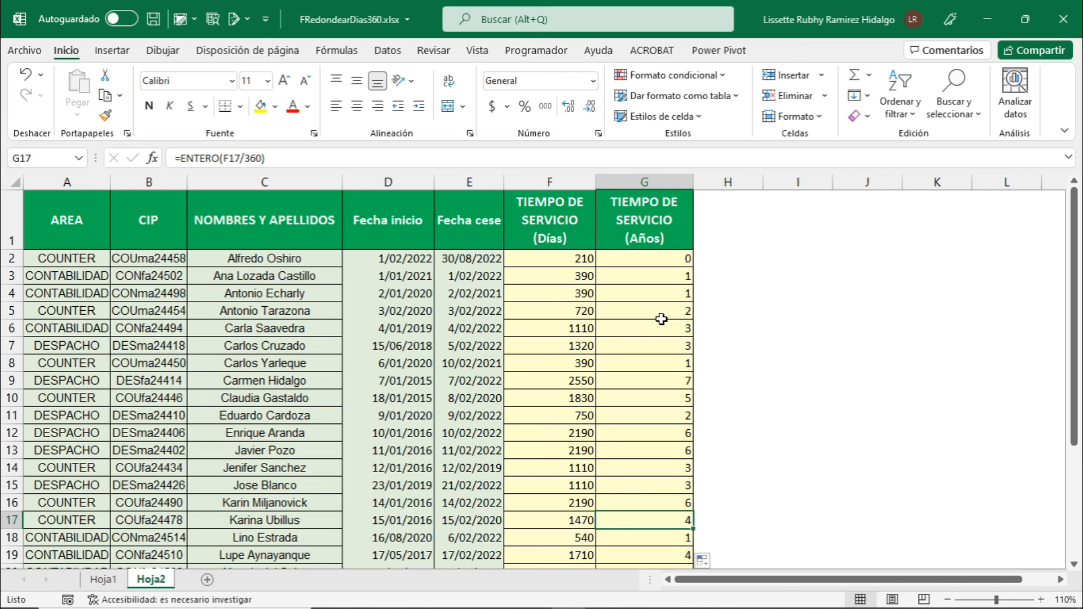
{"action": "left_click", "coordinate": [673, 281]}
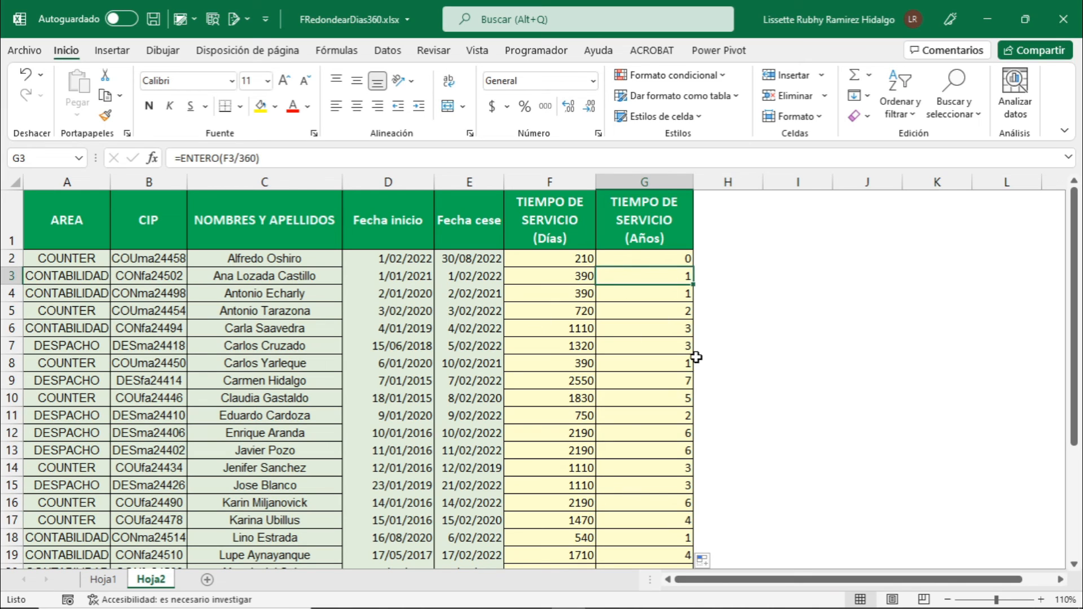
{"action": "left_click", "coordinate": [675, 351]}
{"action": "left_click", "coordinate": [669, 397]}
{"action": "left_click", "coordinate": [661, 486]}
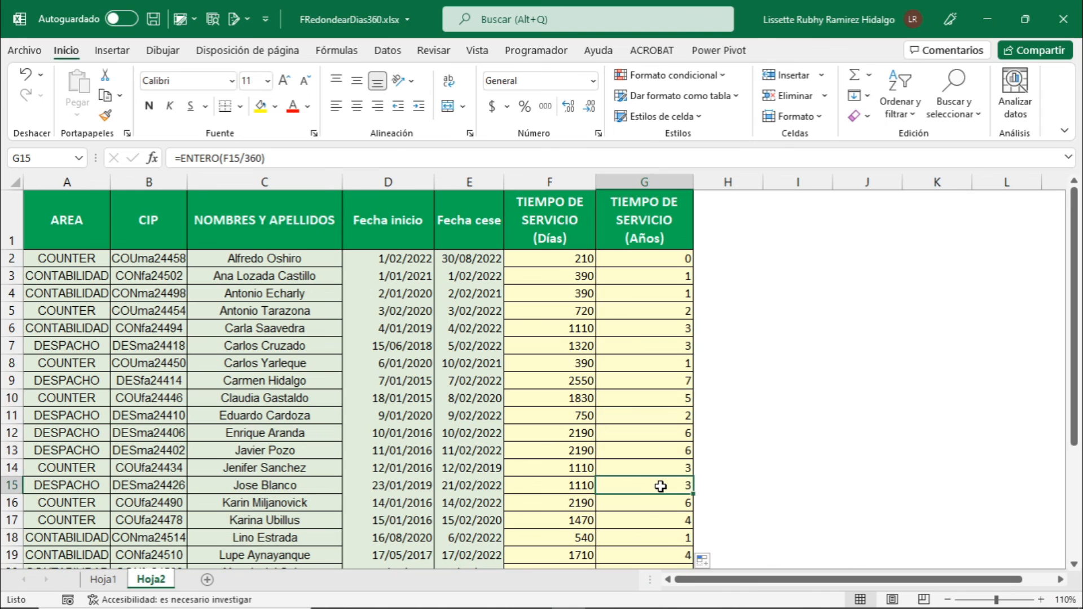
{"action": "scroll", "coordinate": [661, 487], "scroll_direction": "down", "scroll_amount": 4}
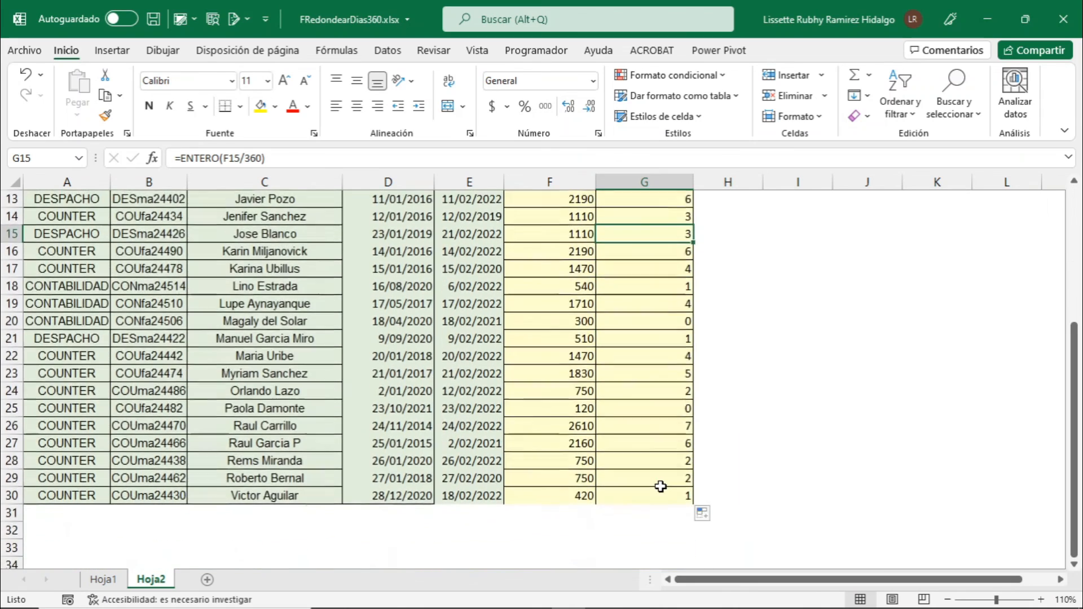
{"action": "scroll", "coordinate": [661, 487], "scroll_direction": "up", "scroll_amount": 2}
{"action": "scroll", "coordinate": [661, 487], "scroll_direction": "up", "scroll_amount": 2}
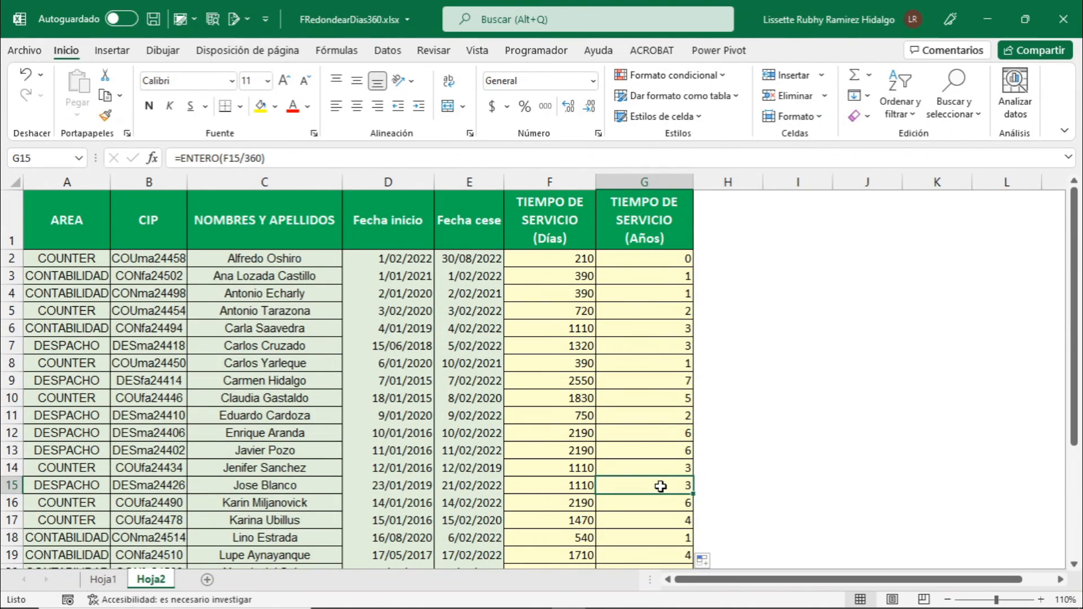